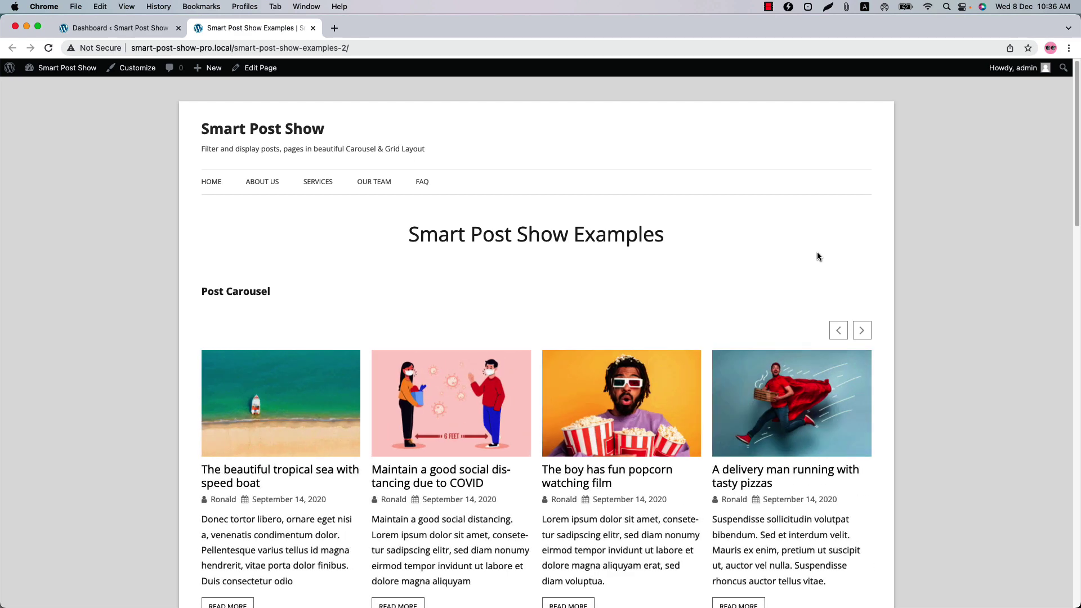
# Switch to the WordPress dashboard and add a new Smart Post Show titled "Post Show"
pyautogui.scroll(-15, 812, 285)
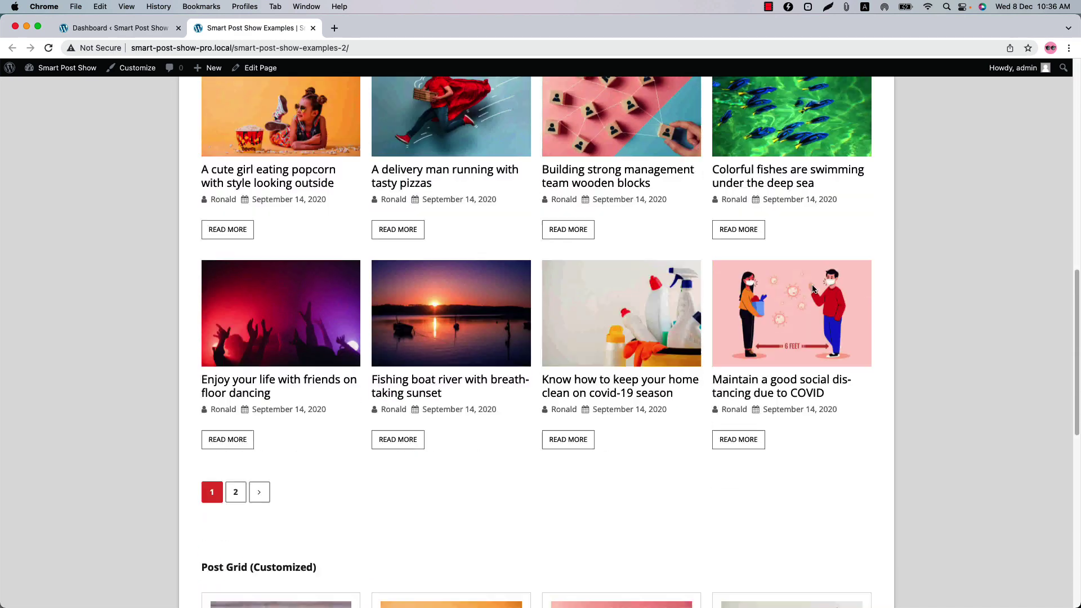
pyautogui.scroll(-6, 811, 289)
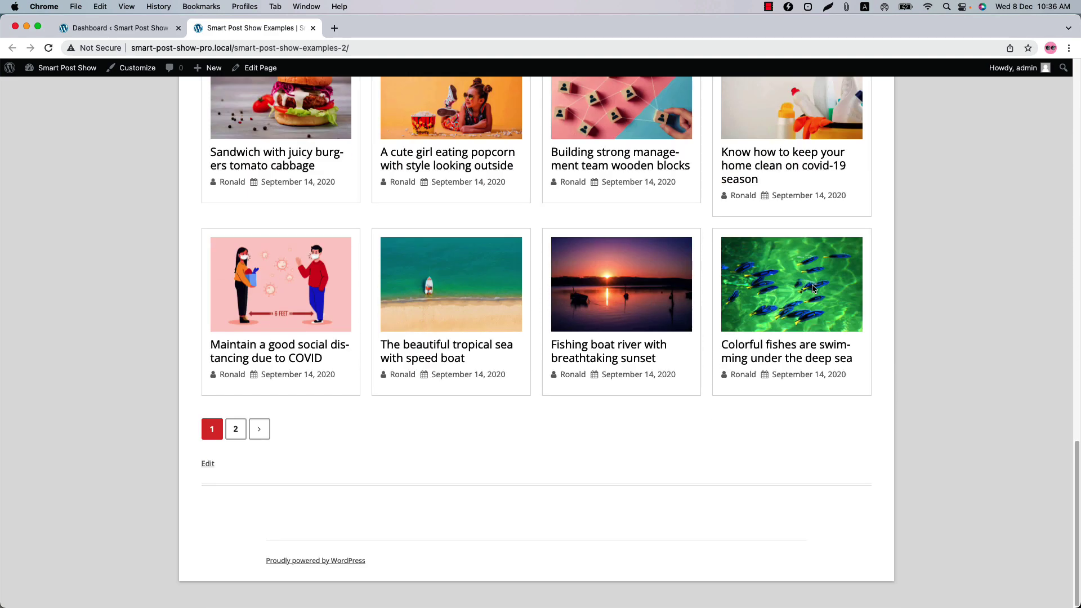
pyautogui.click(159, 35)
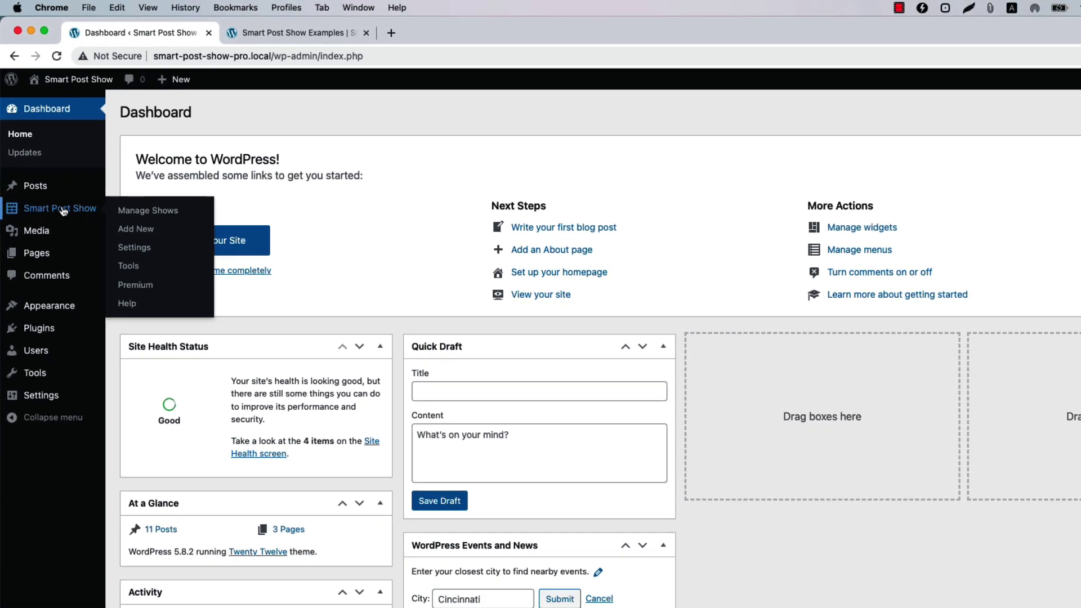
pyautogui.click(66, 221)
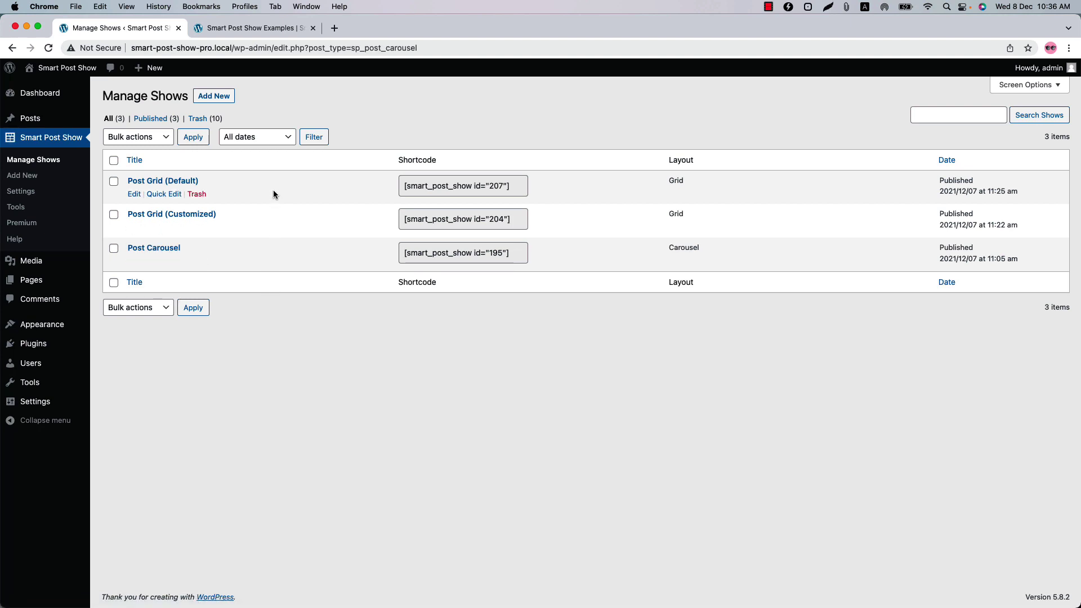
pyautogui.click(214, 96)
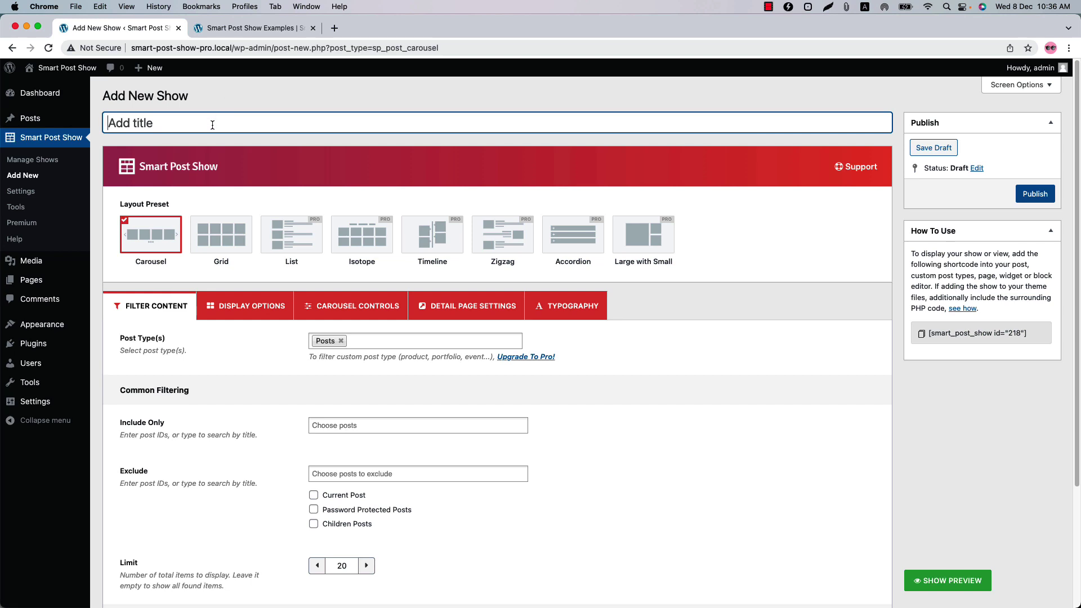
pyautogui.write('Post Show')
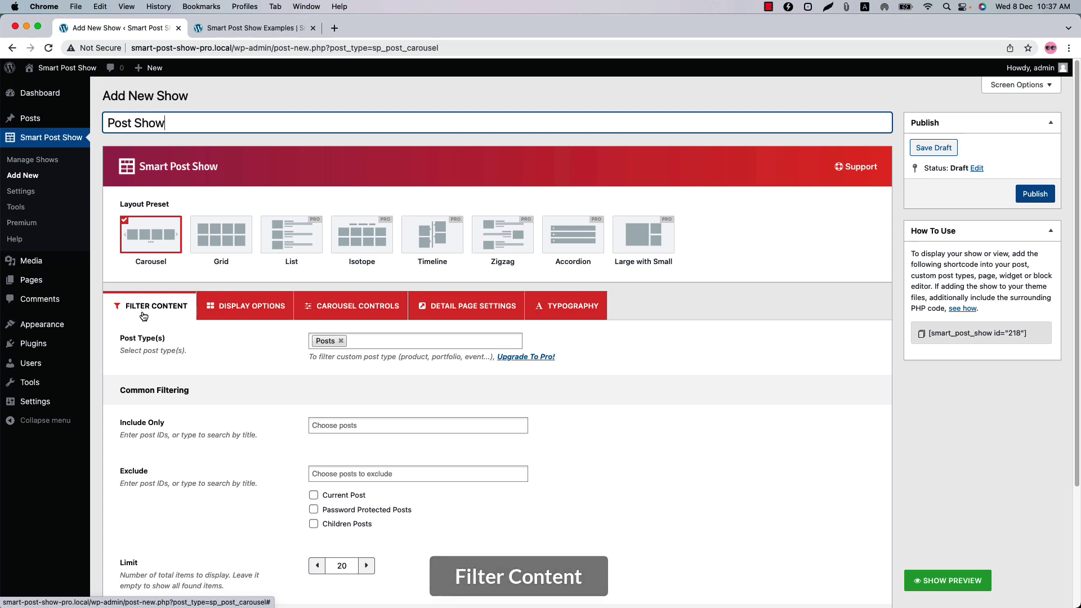
# Enable the Taxonomy filter for the show and select category as its taxonomy
pyautogui.click(368, 341)
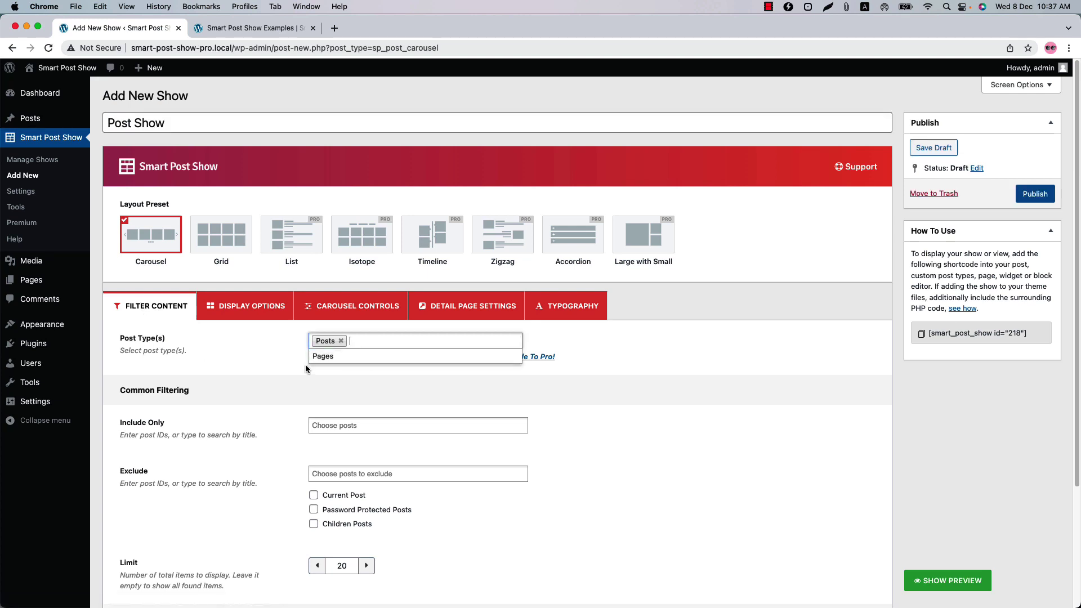
pyautogui.click(263, 362)
pyautogui.scroll(-5, 262, 362)
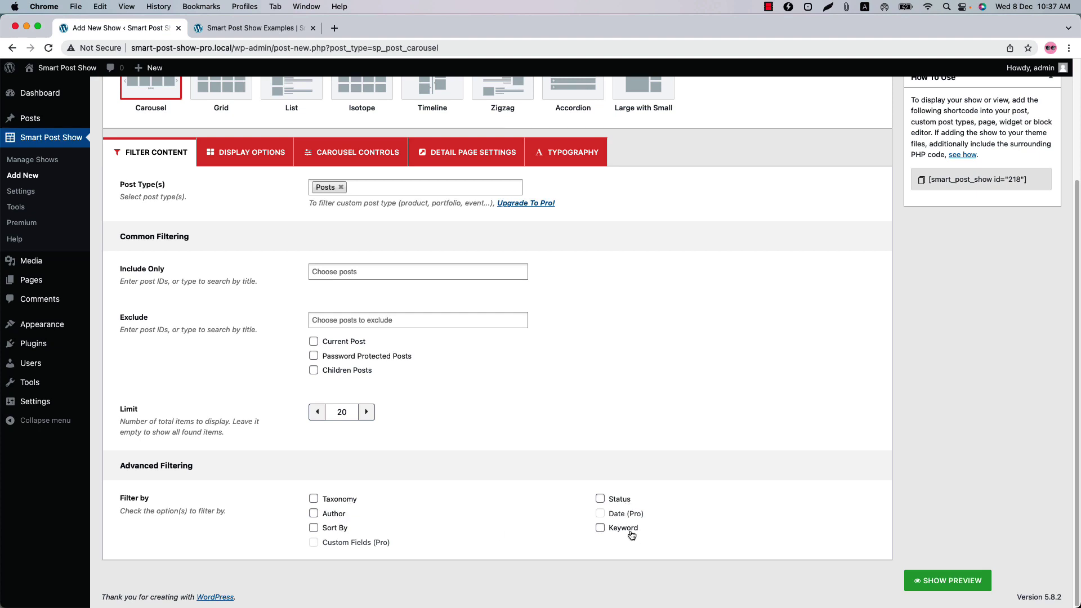
pyautogui.click(333, 503)
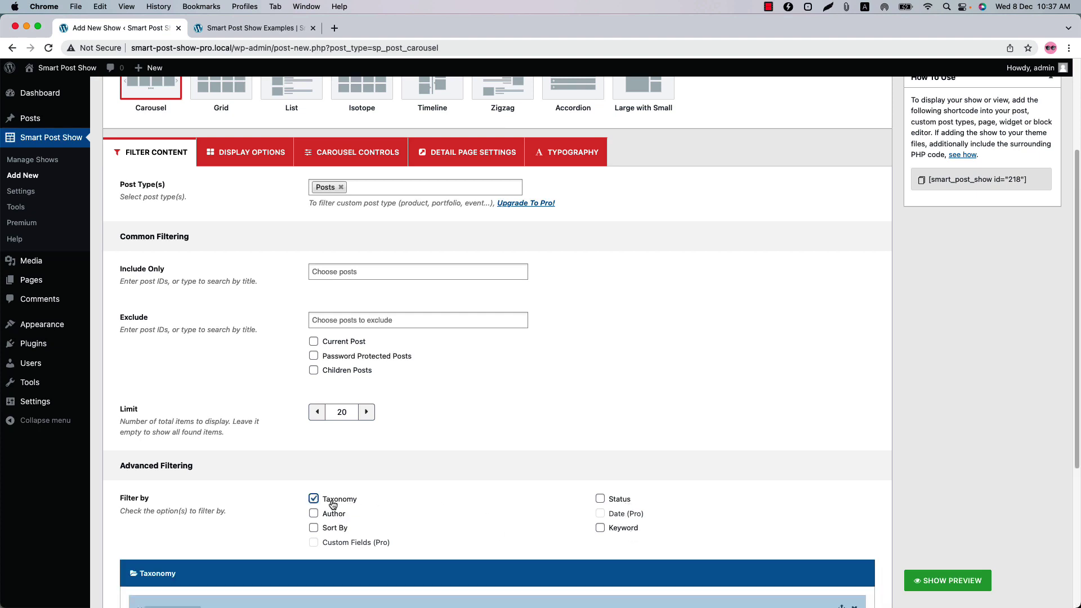
pyautogui.scroll(-5, 332, 502)
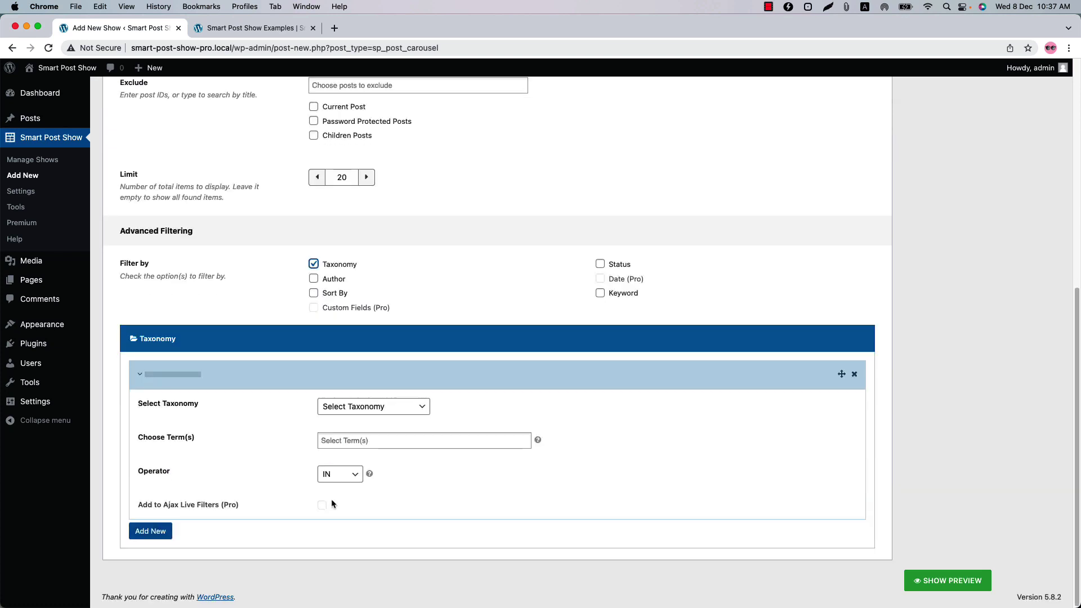
pyautogui.click(351, 407)
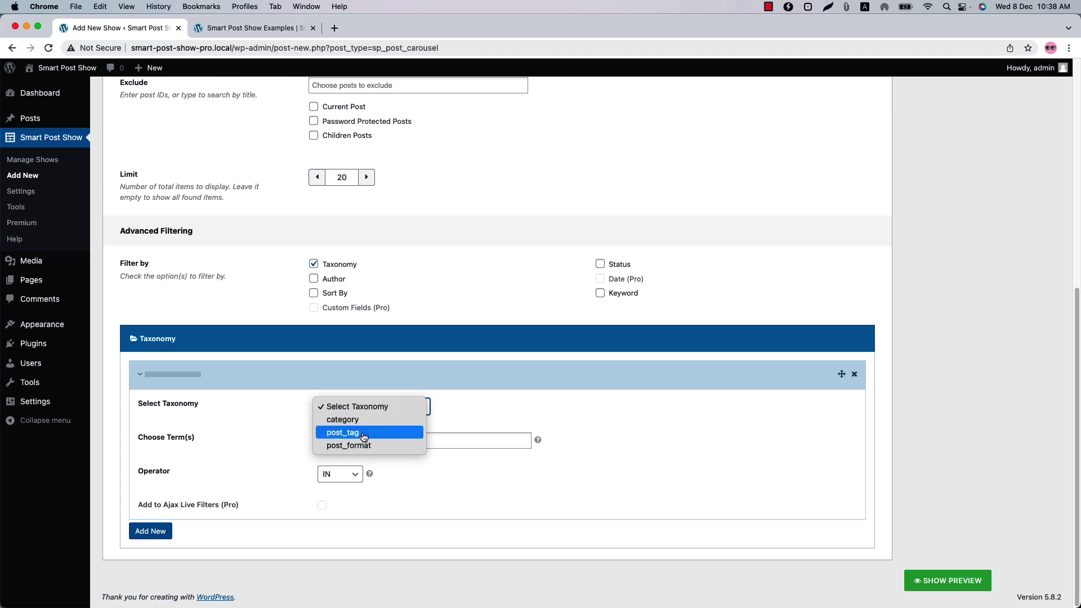
pyautogui.click(454, 412)
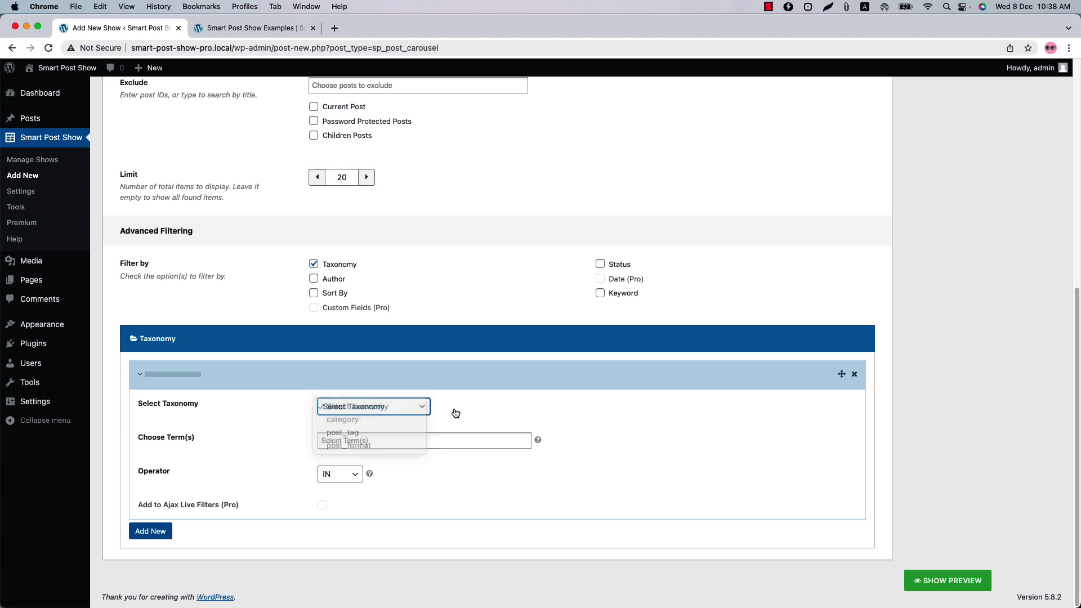
pyautogui.click(388, 407)
pyautogui.click(372, 427)
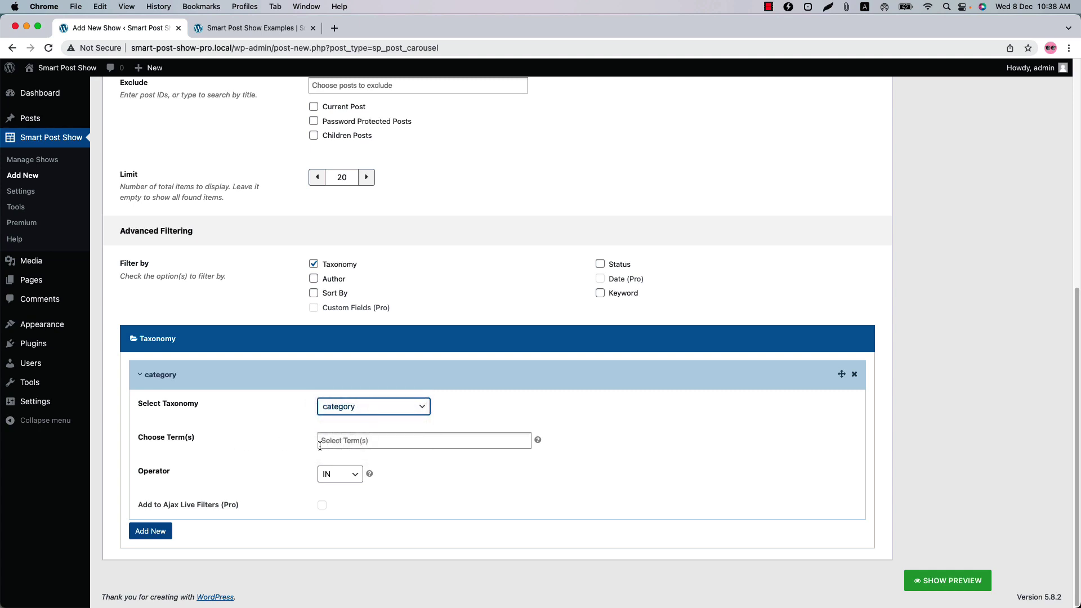
# Add the Business, Food, Lifestyle, Nature and Tech terms to the category filter
pyautogui.click(326, 442)
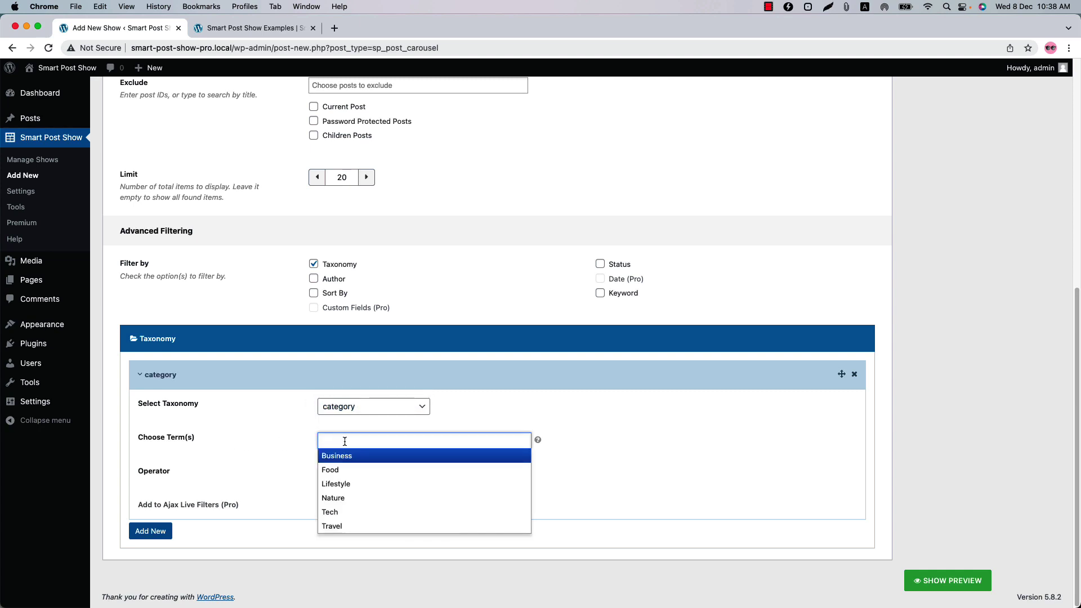
pyautogui.click(358, 457)
pyautogui.click(389, 453)
pyautogui.click(415, 447)
pyautogui.click(421, 452)
pyautogui.click(457, 447)
pyautogui.click(459, 453)
pyautogui.click(497, 447)
pyautogui.click(496, 454)
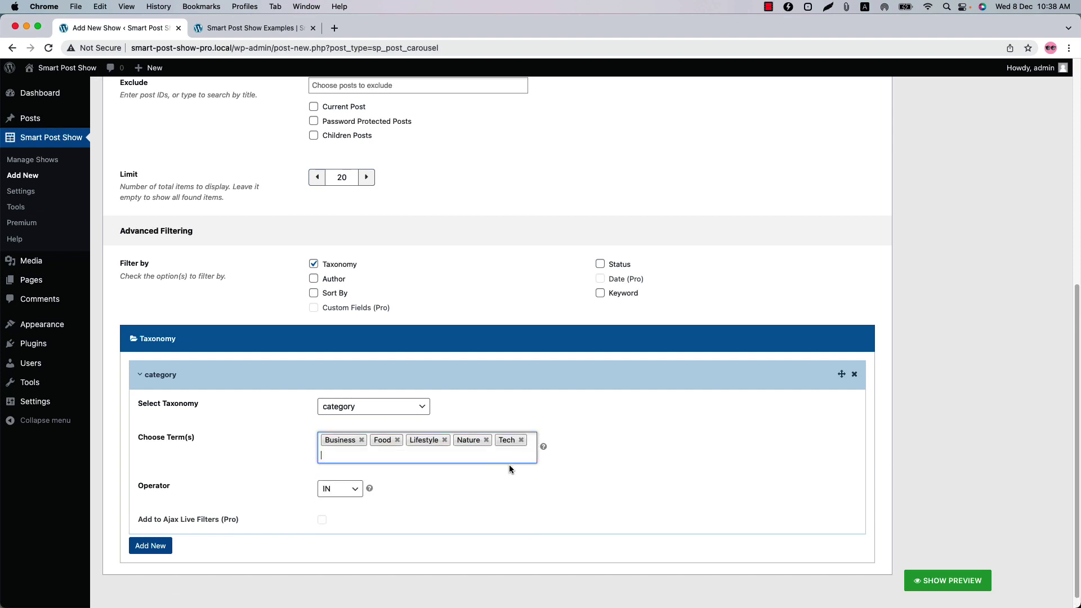
# Show the live preview of the filtered post carousel and advance it to the next slide
pyautogui.click(934, 586)
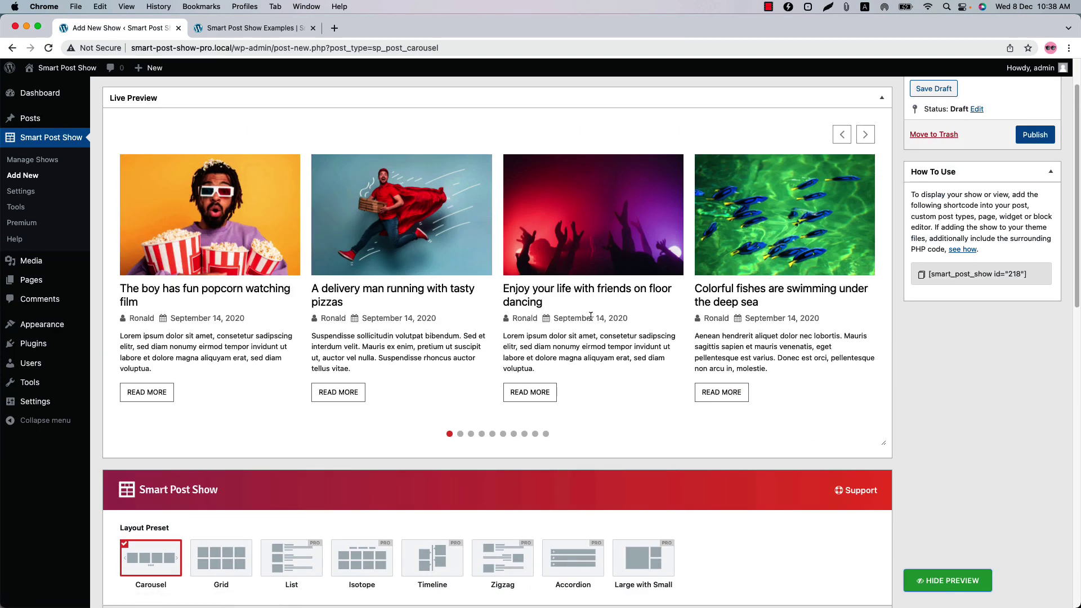
pyautogui.click(863, 135)
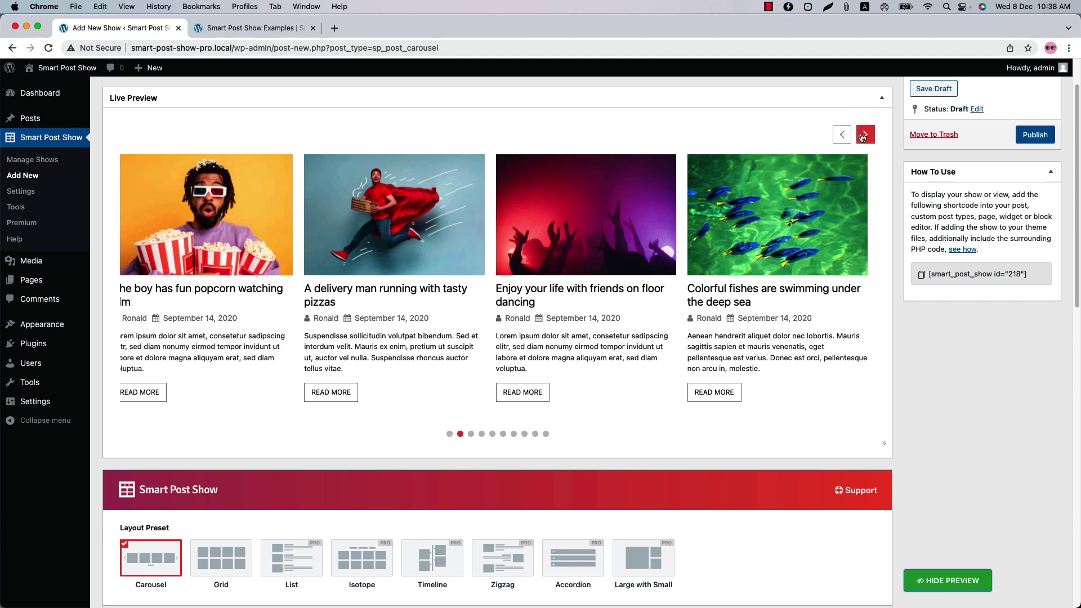
# Collapse the Taxonomy section and temporarily enable the Author, Sort By, Status and Keyword filters to examine their settings
pyautogui.scroll(-15, 392, 580)
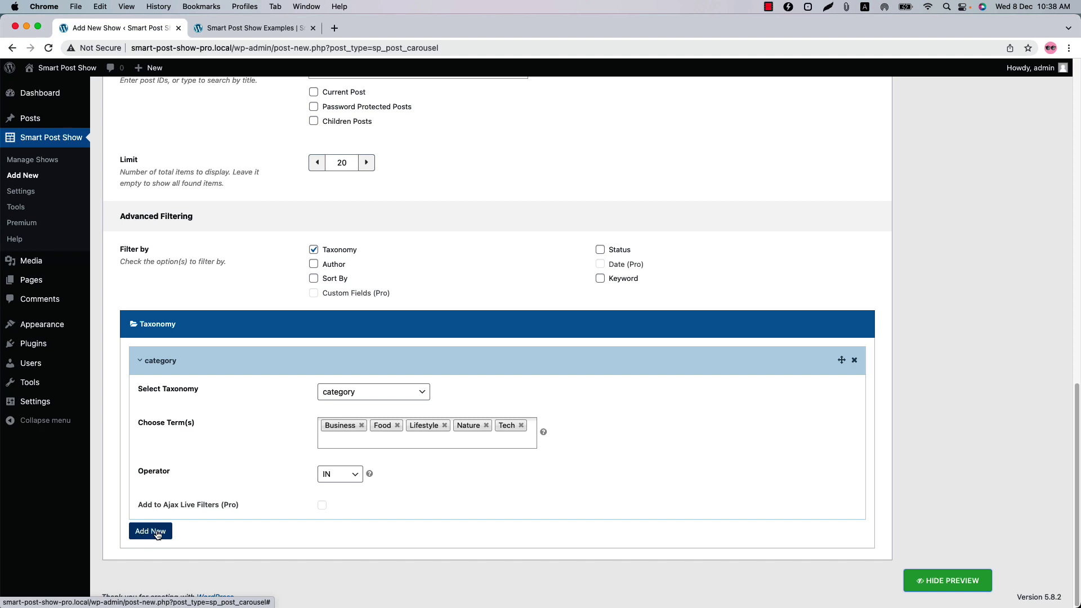
pyautogui.click(366, 334)
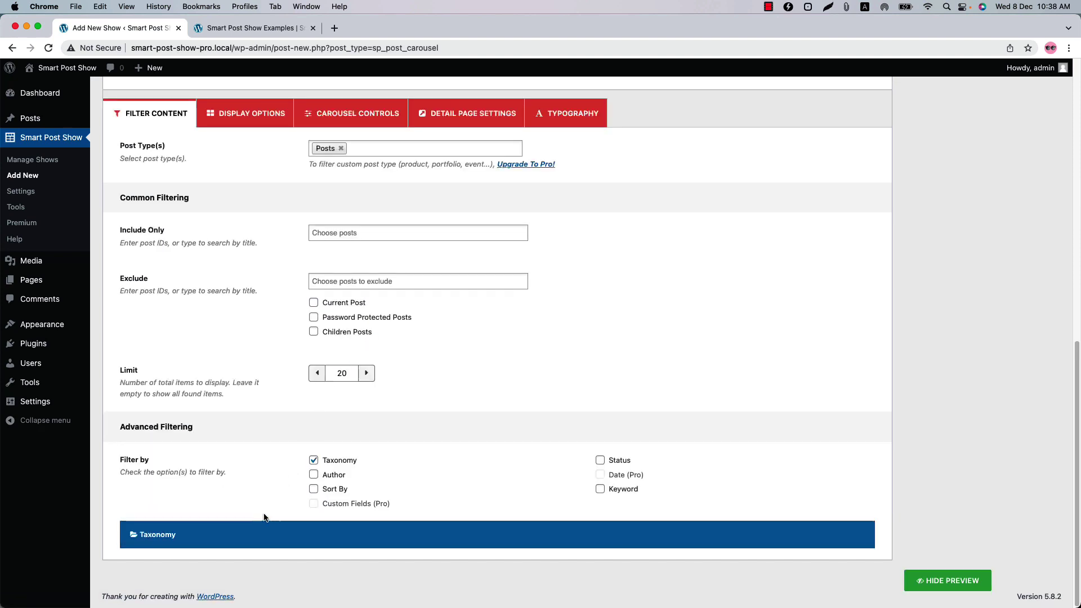
pyautogui.click(332, 474)
pyautogui.click(335, 490)
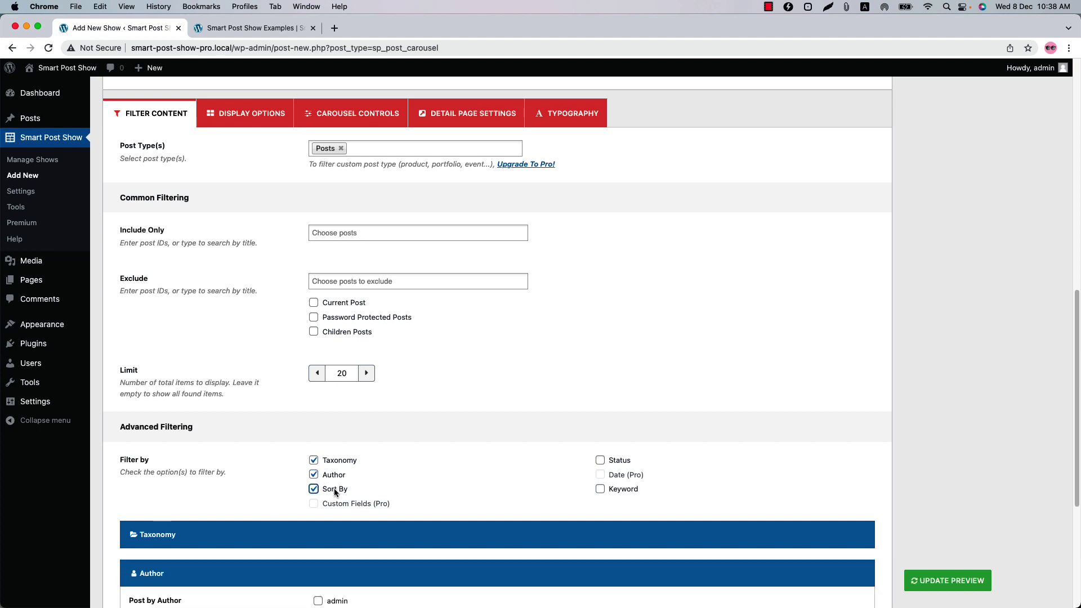
pyautogui.click(618, 462)
pyautogui.click(623, 497)
pyautogui.scroll(-5, 467, 487)
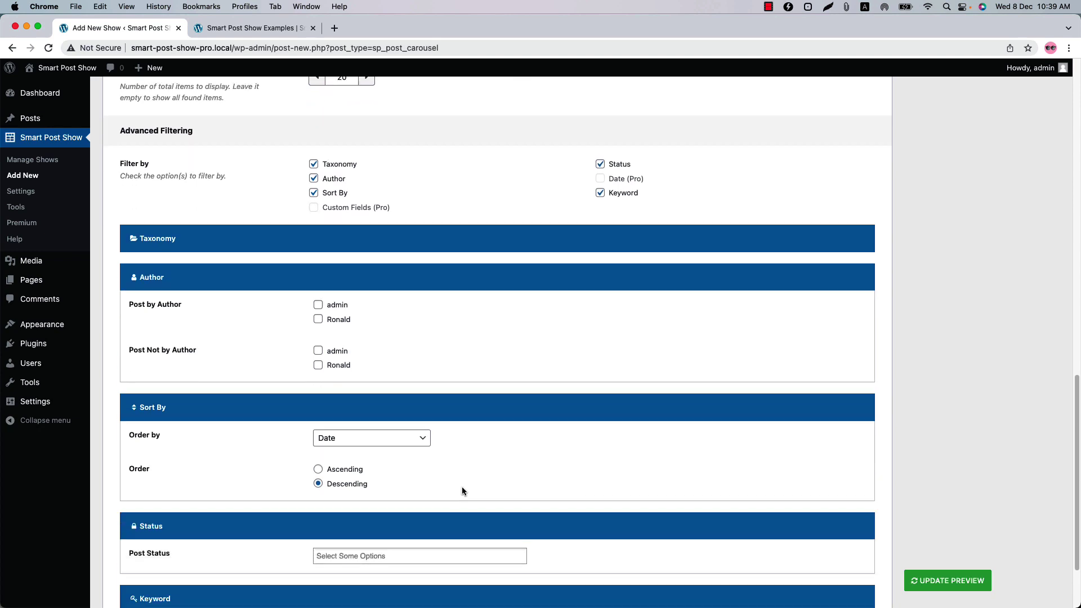
pyautogui.scroll(-2, 462, 487)
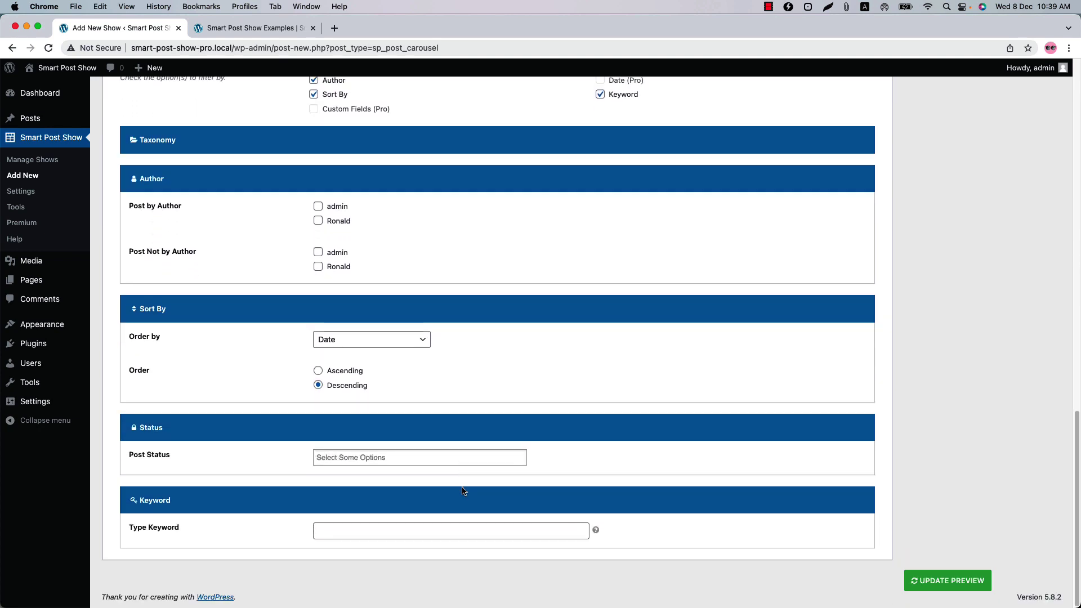
pyautogui.scroll(5, 463, 492)
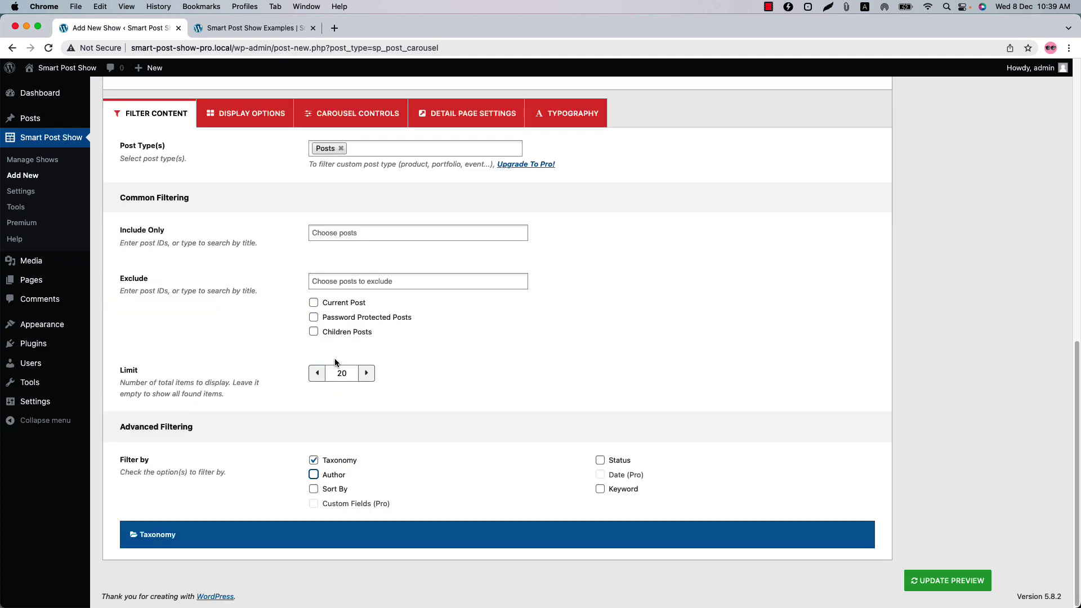
# Examine the show's display settings for columns, margin, content orientation, border, background, padding and preloader
pyautogui.click(248, 119)
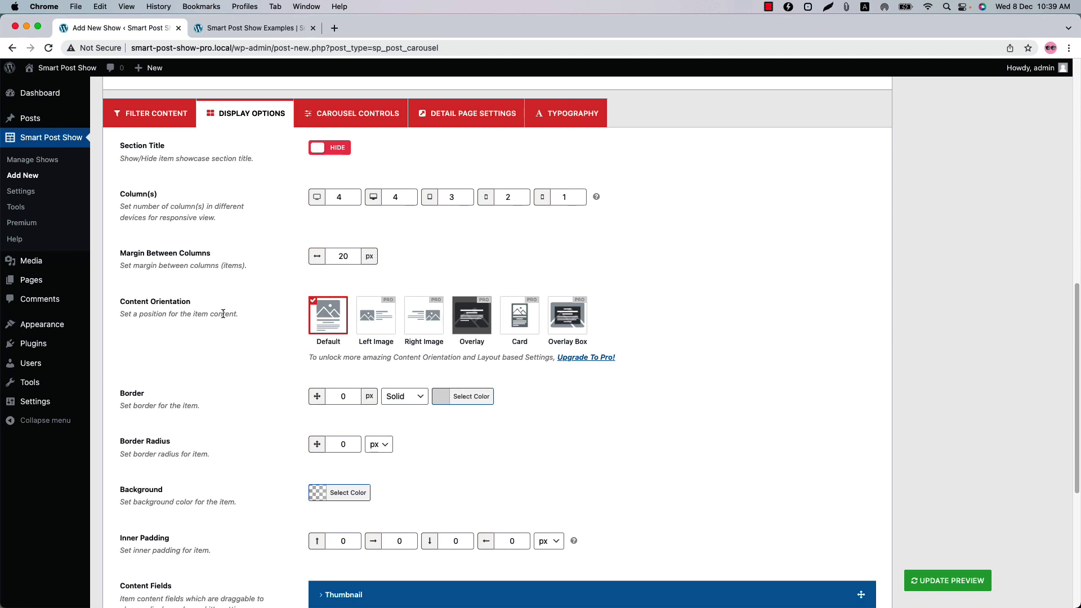
pyautogui.scroll(-5, 234, 390)
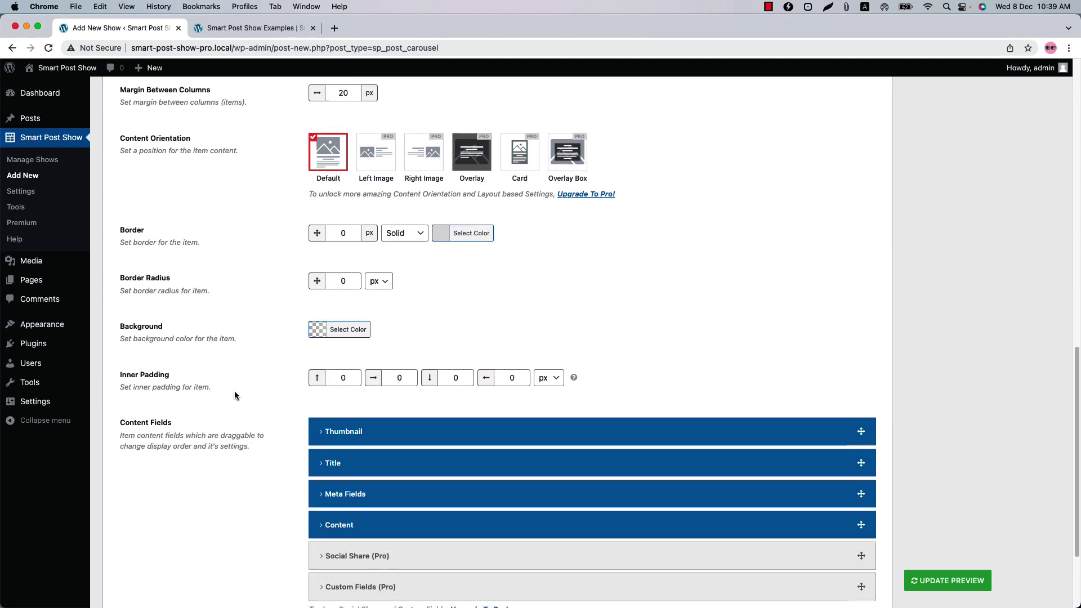
pyautogui.scroll(-4, 243, 381)
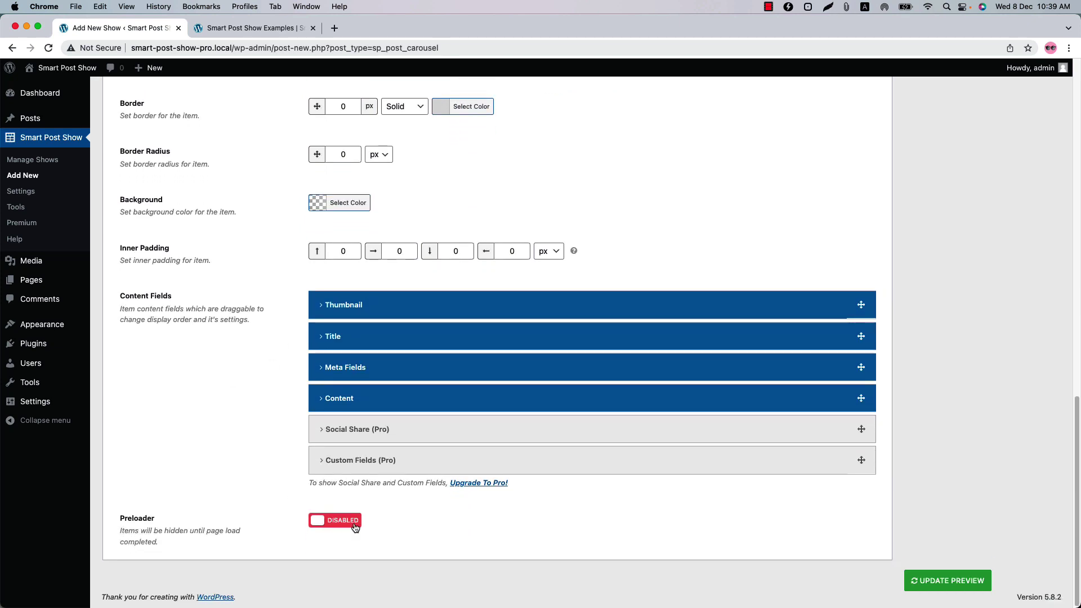
# Examine the Thumbnail, Title, Meta Fields and Content settings among the content fields, collapsing each one again
pyautogui.click(411, 315)
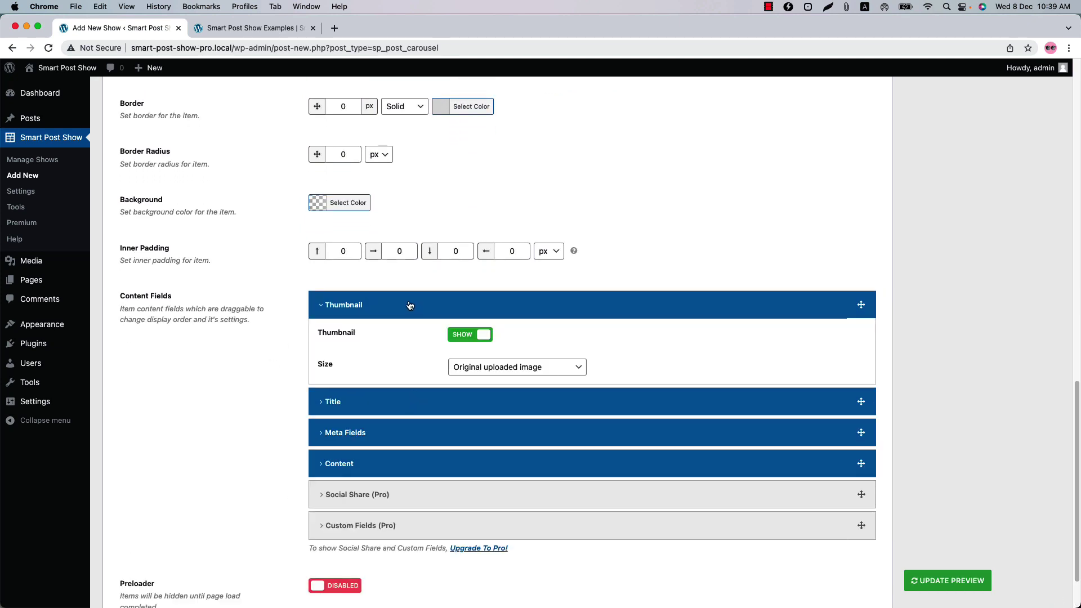
pyautogui.click(411, 306)
pyautogui.click(405, 337)
pyautogui.click(405, 337)
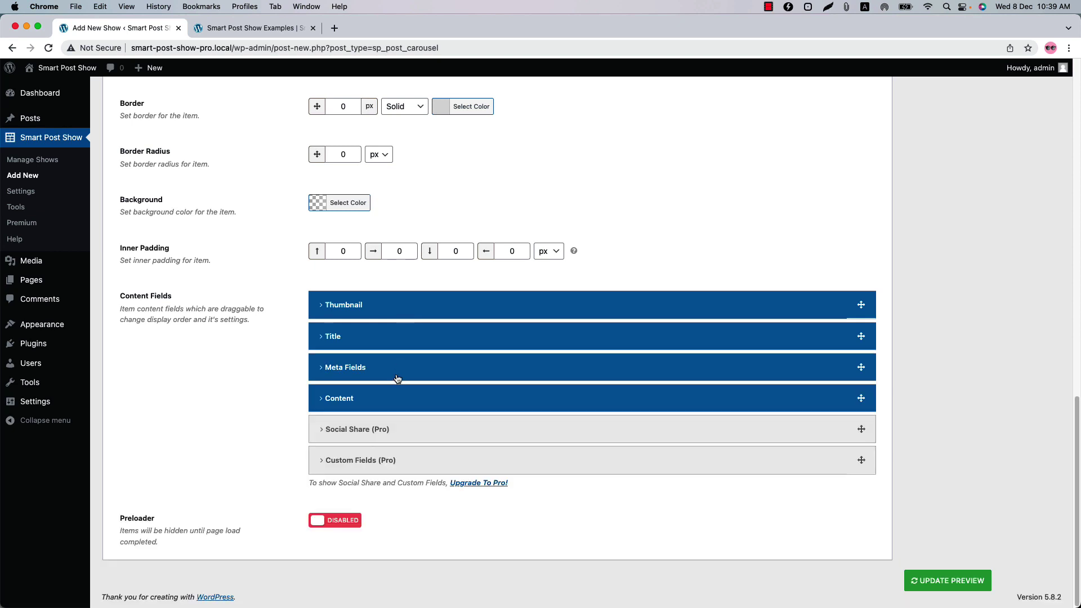
pyautogui.click(397, 367)
pyautogui.click(397, 366)
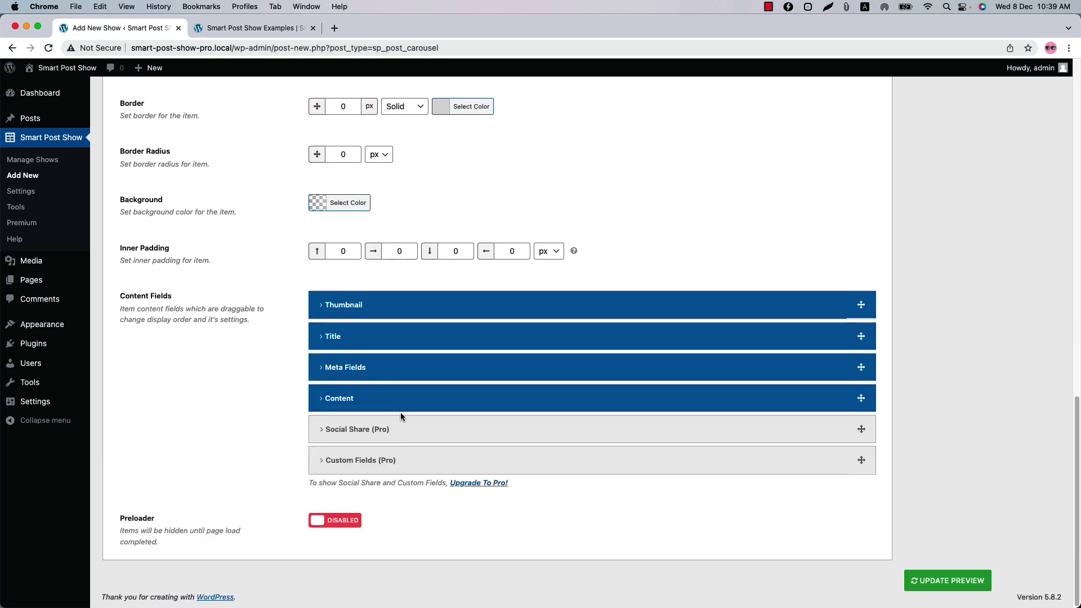
pyautogui.click(400, 408)
pyautogui.scroll(-3, 440, 447)
pyautogui.scroll(-1, 440, 451)
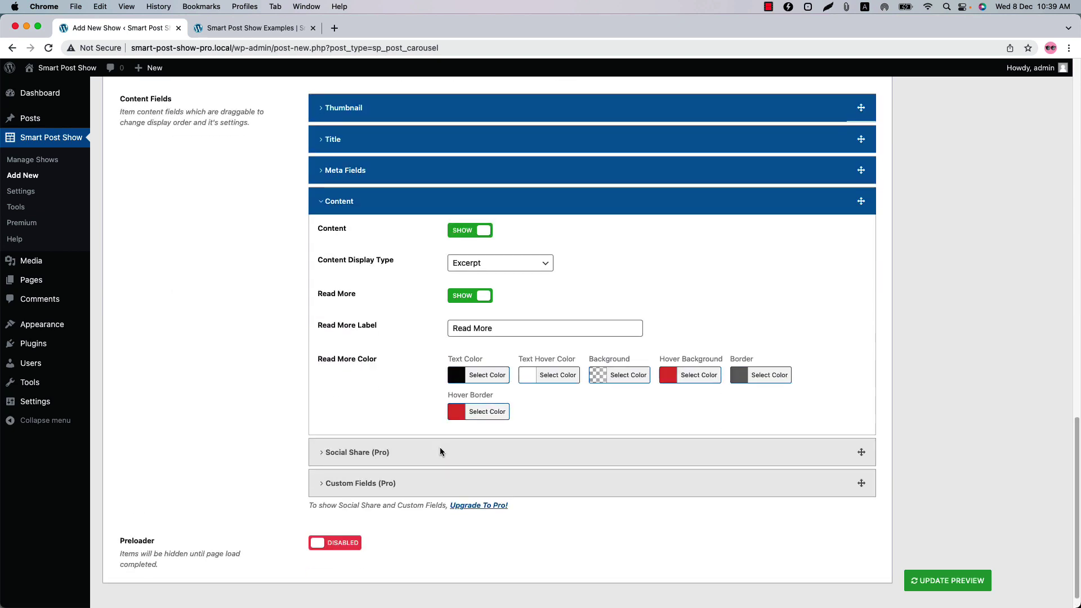
pyautogui.click(419, 204)
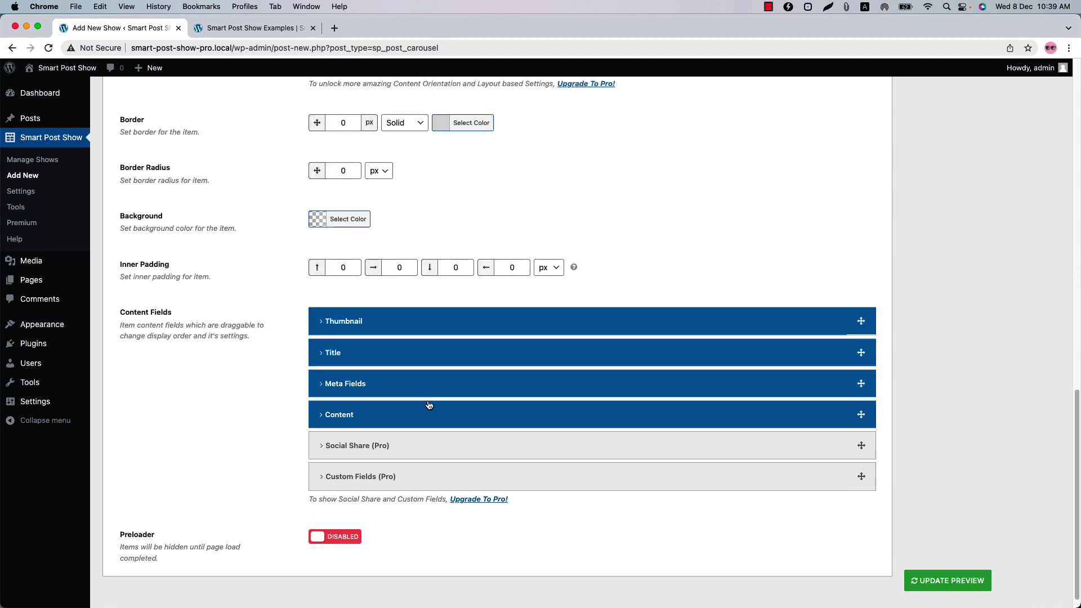
# Examine the show's Carousel Controls, from mode, speed and autoplay through navigation and pagination to the miscellaneous options
pyautogui.scroll(5, 429, 406)
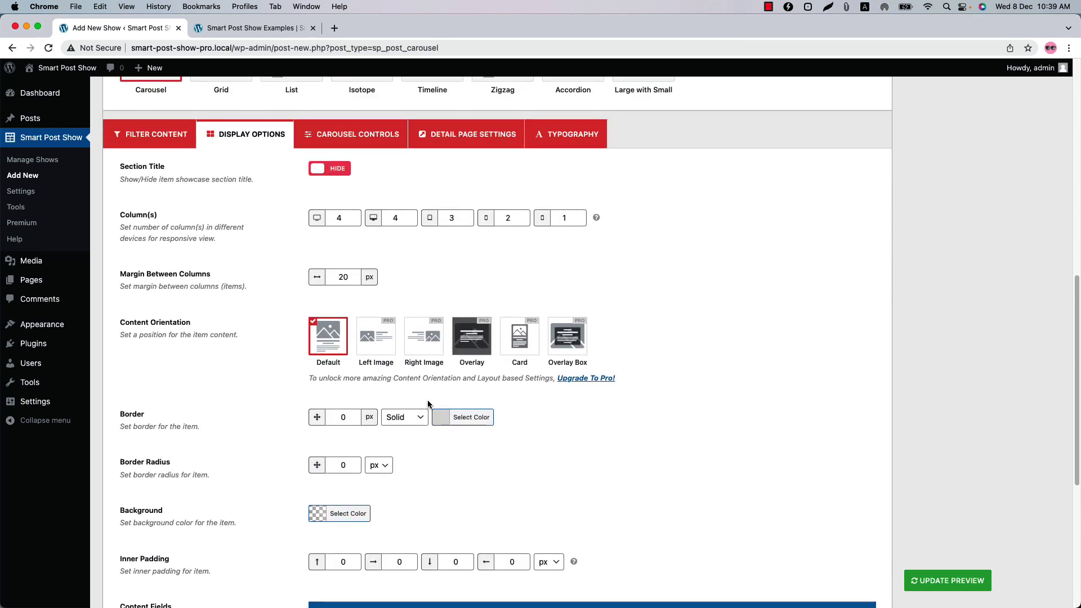
pyautogui.click(328, 138)
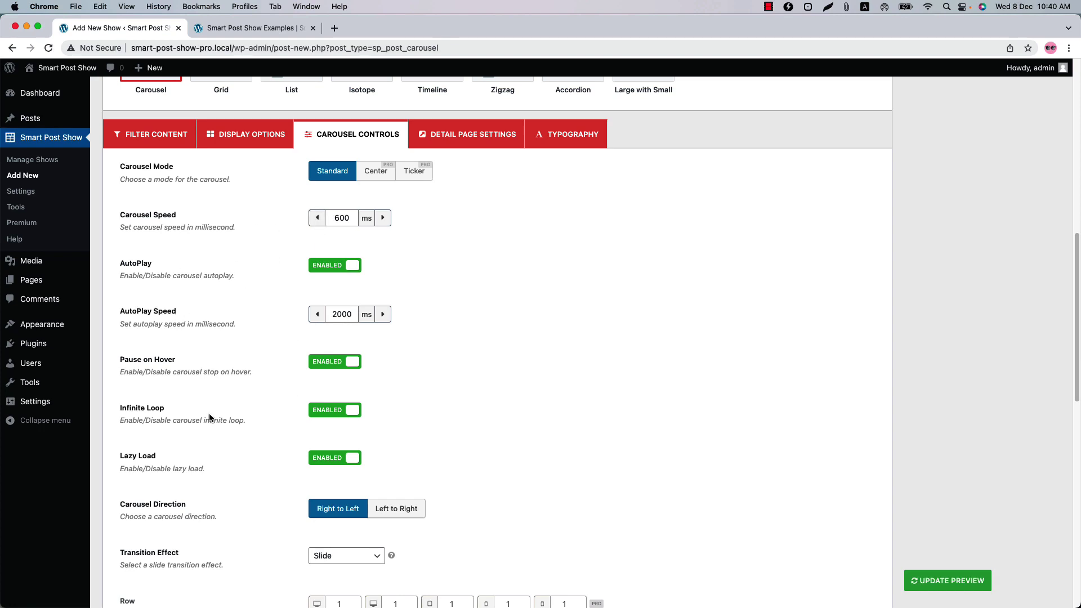
pyautogui.scroll(-3, 170, 473)
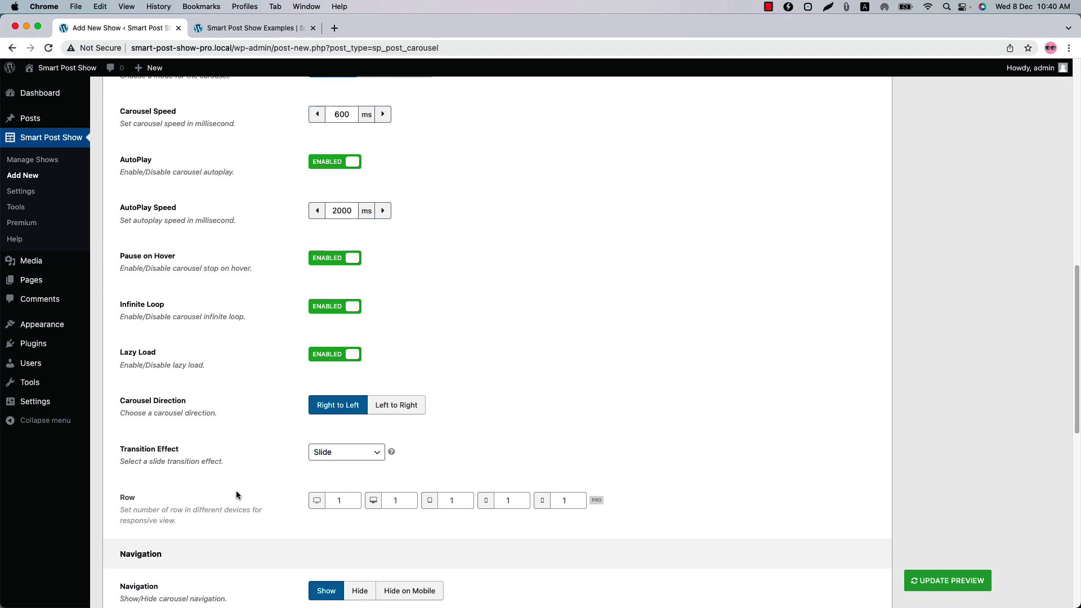
pyautogui.scroll(-6, 235, 491)
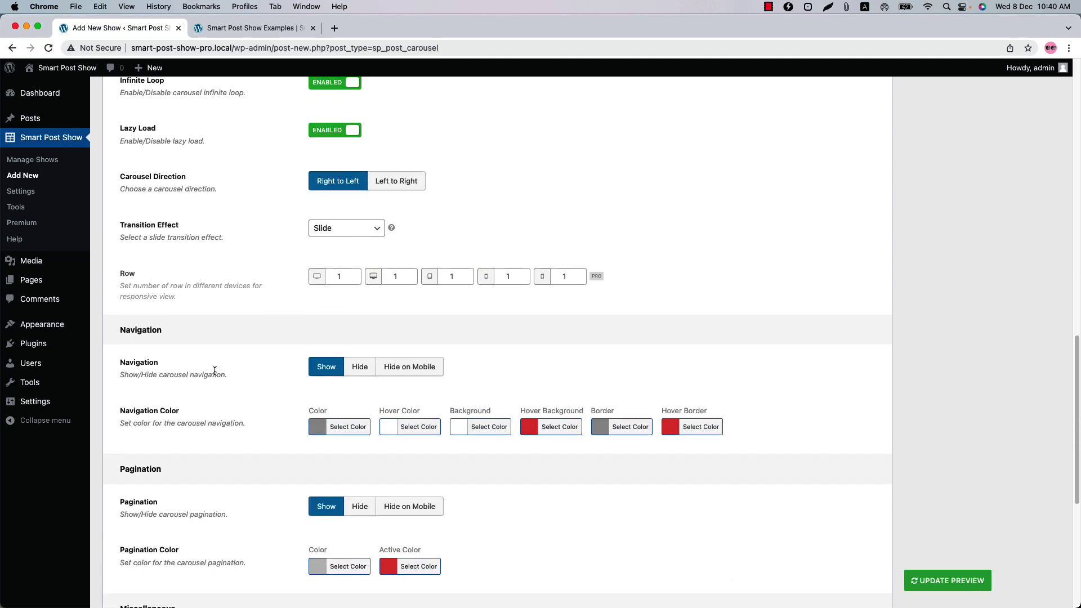
pyautogui.scroll(-5, 220, 415)
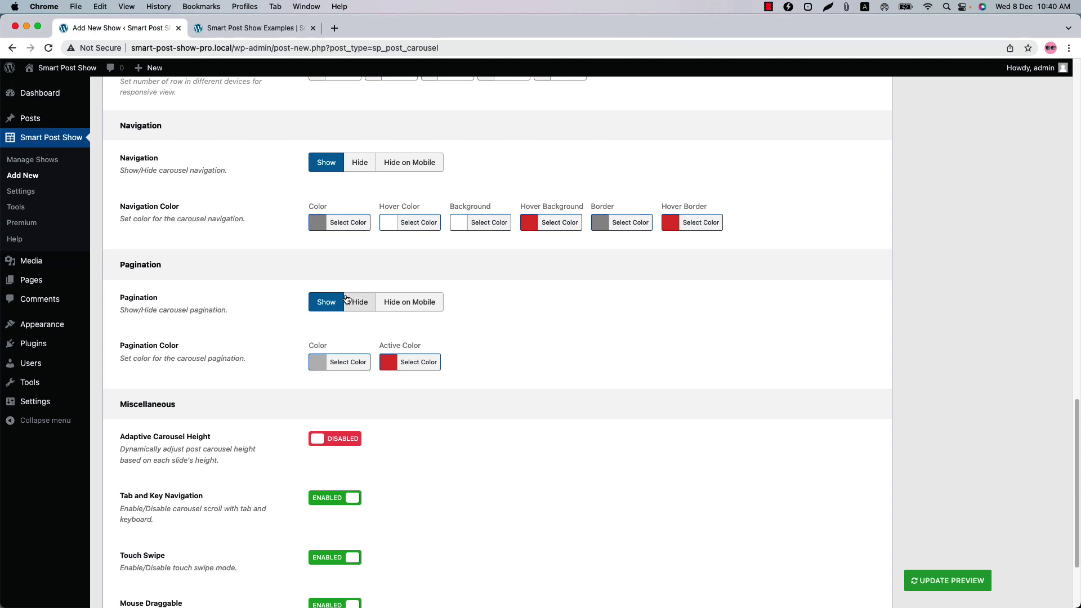
pyautogui.scroll(-3, 434, 498)
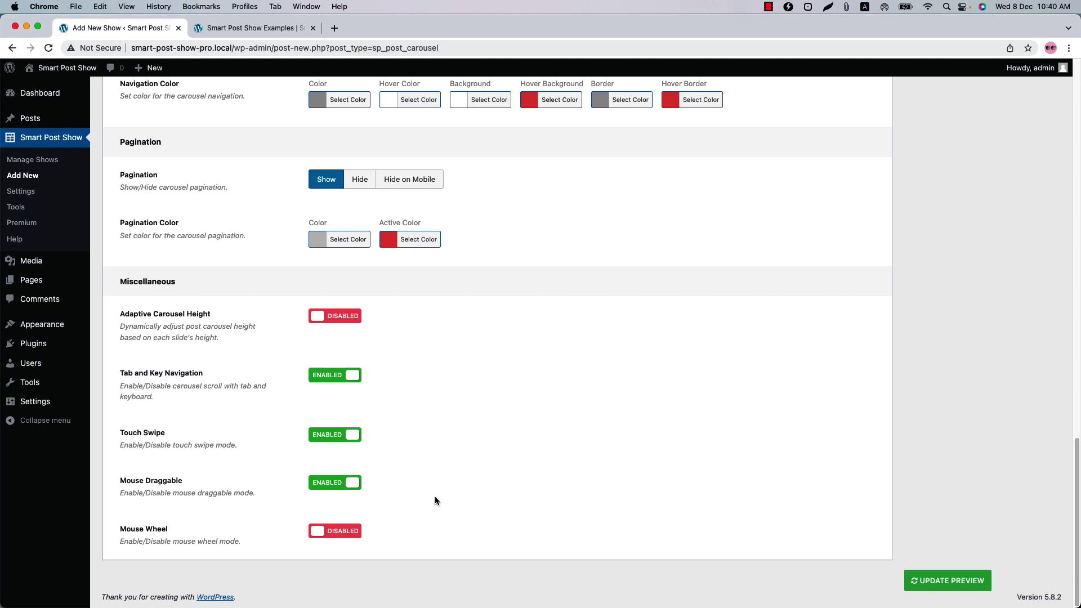
# Examine the Detail Page Settings for link type, target and popup, and the Typography settings of the show
pyautogui.scroll(20, 434, 500)
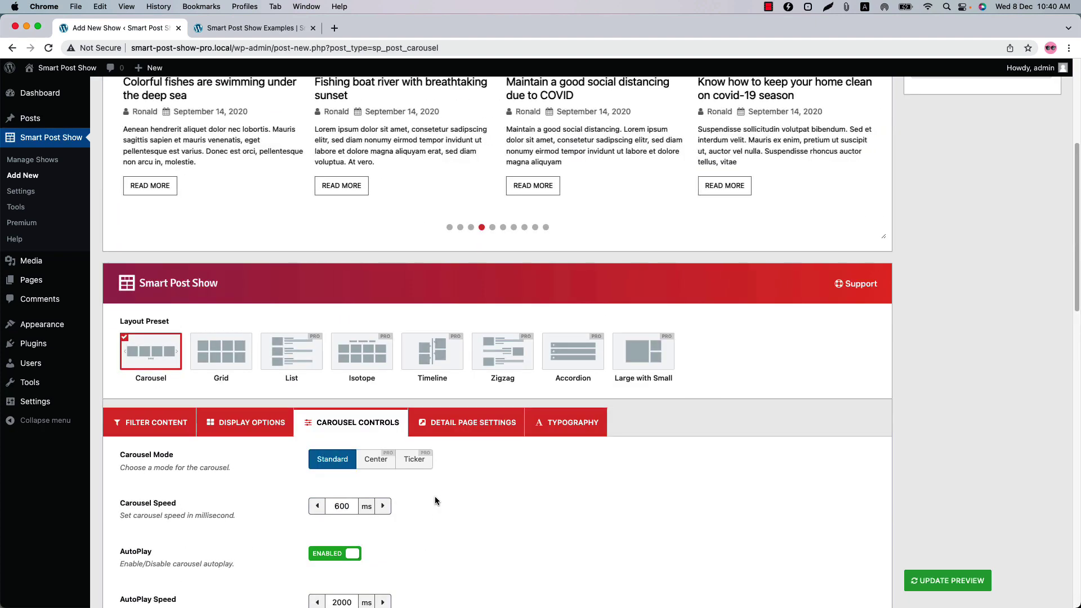
pyautogui.click(459, 423)
pyautogui.scroll(-6, 459, 500)
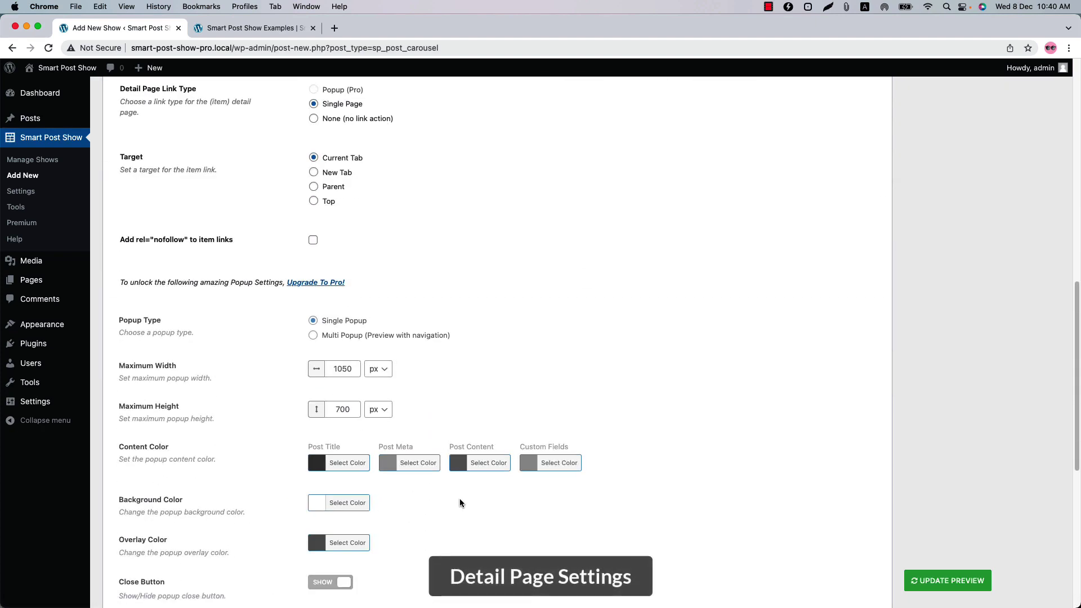
pyautogui.scroll(2, 459, 500)
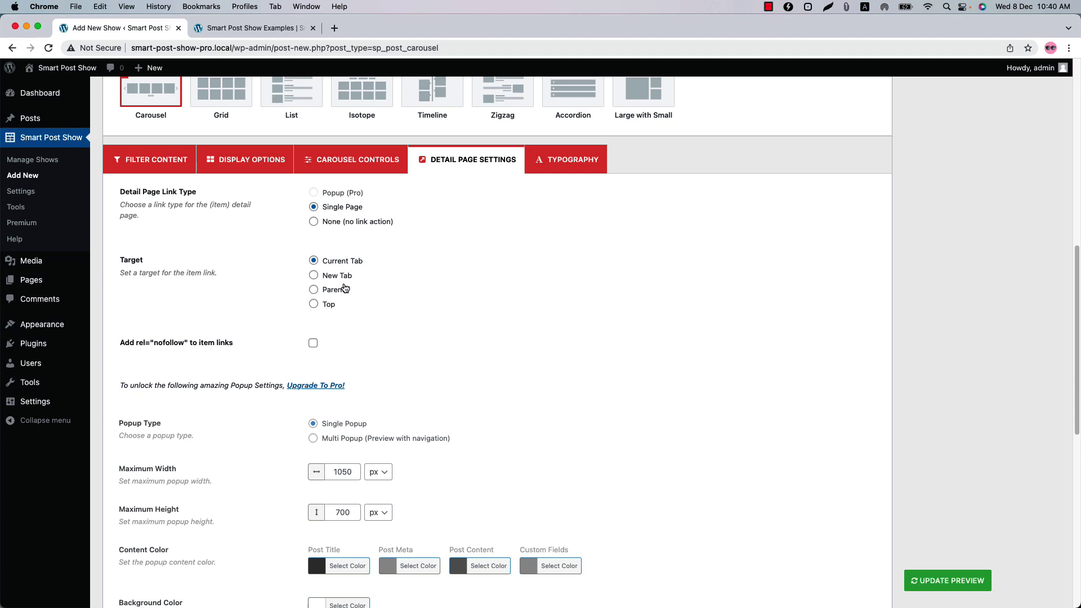
pyautogui.click(564, 162)
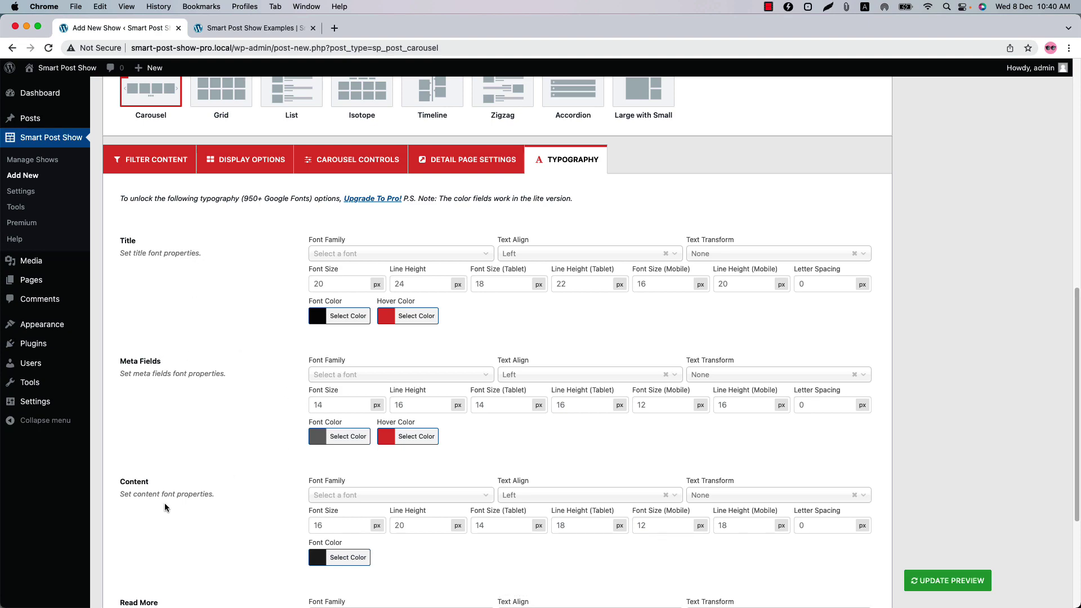
# Publish the "Post Show" show and copy its shortcode
pyautogui.scroll(10, 205, 500)
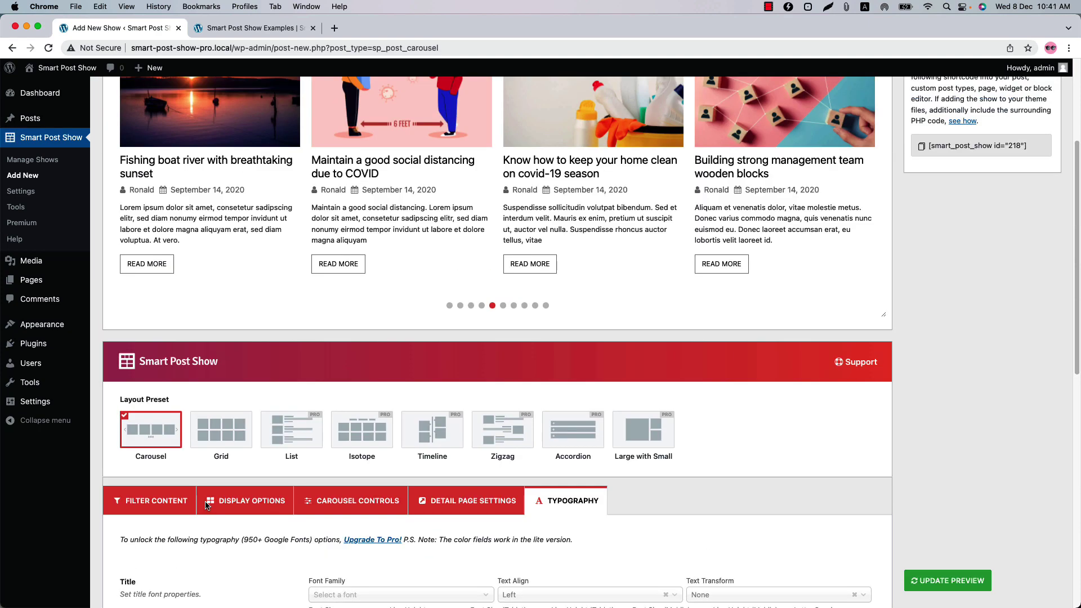
pyautogui.click(1033, 194)
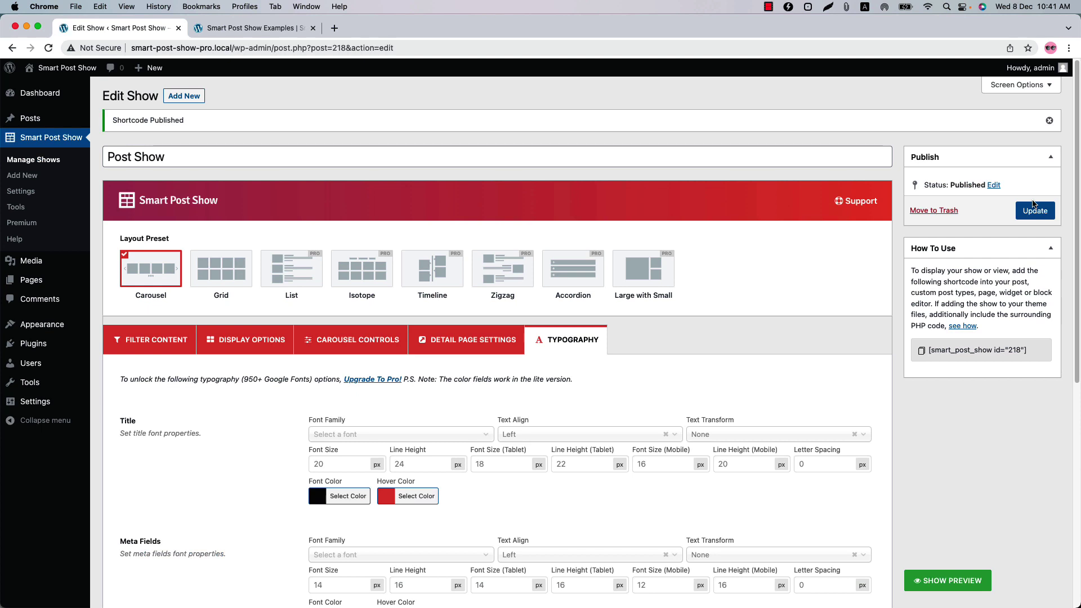
pyautogui.click(977, 351)
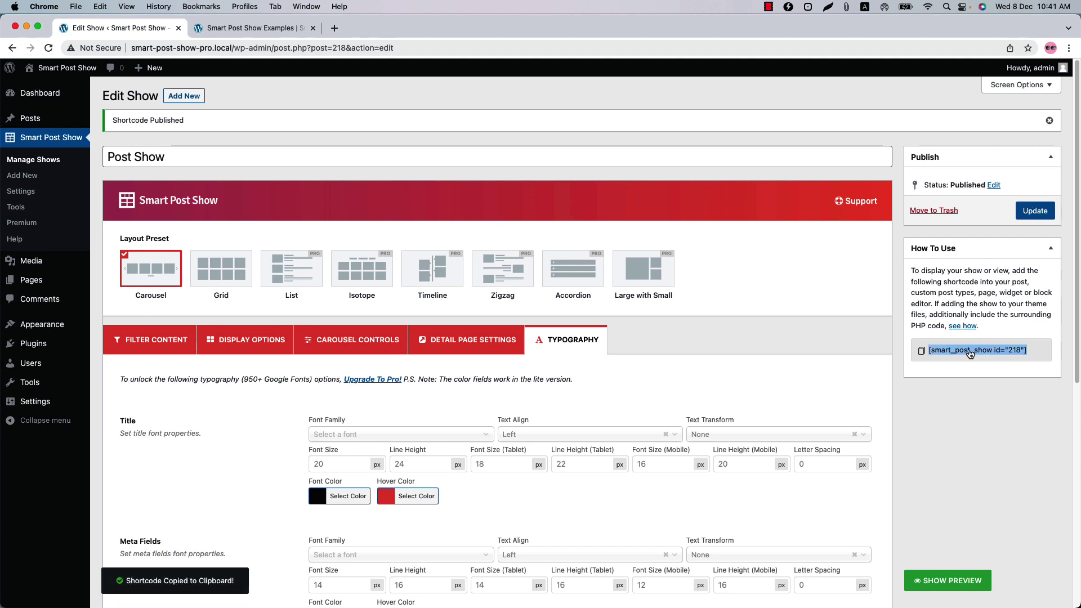
# Start a new WordPress page in a separate browser tab and switch to it
pyautogui.moveTo(50, 285)
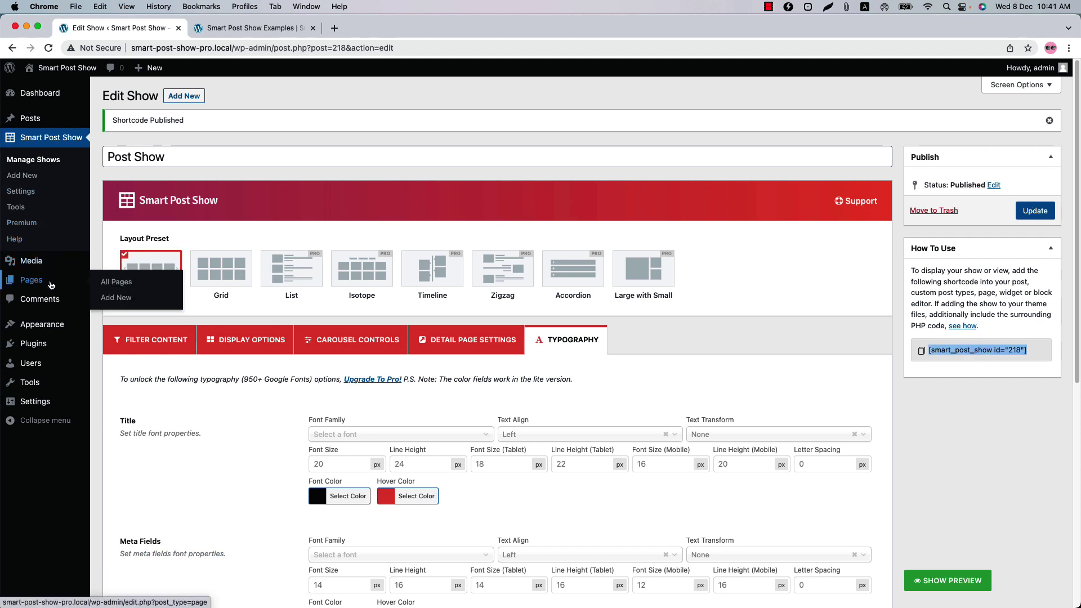
pyautogui.keyDown('super'); pyautogui.click(116, 297); pyautogui.keyUp('super')
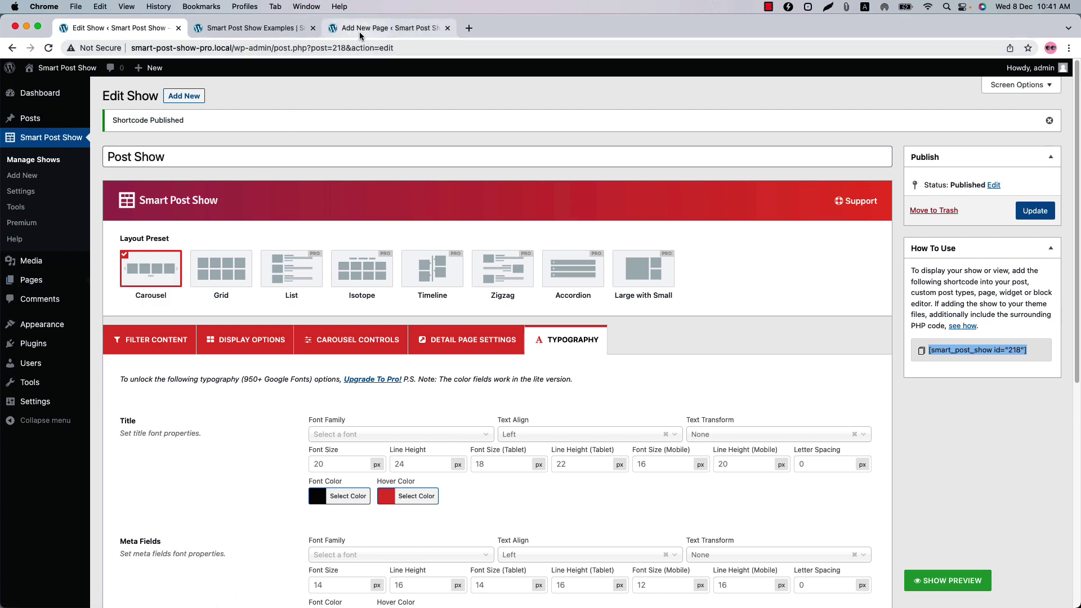
pyautogui.click(361, 30)
# Paste the copied show shortcode into the new page's body and remove the resulting Shortcode block
pyautogui.click(344, 163)
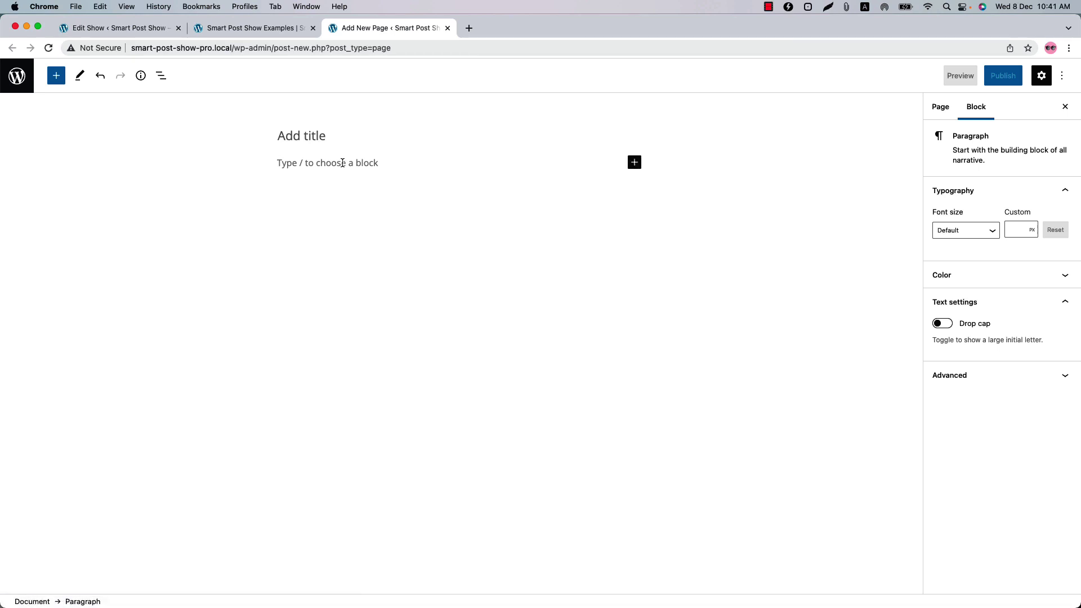
pyautogui.press('super+v')
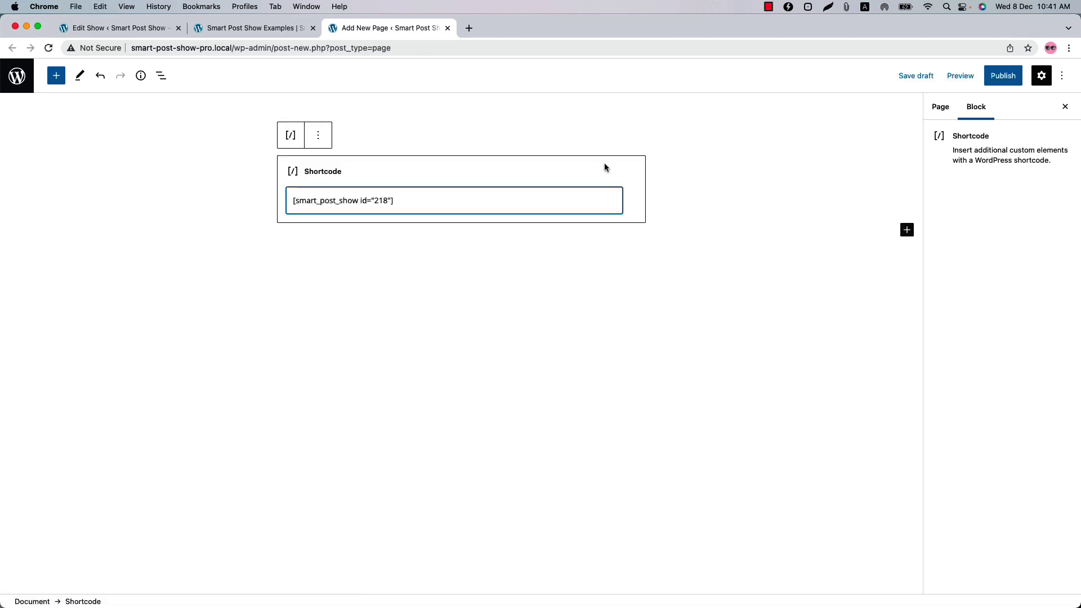
pyautogui.click(322, 141)
pyautogui.click(352, 363)
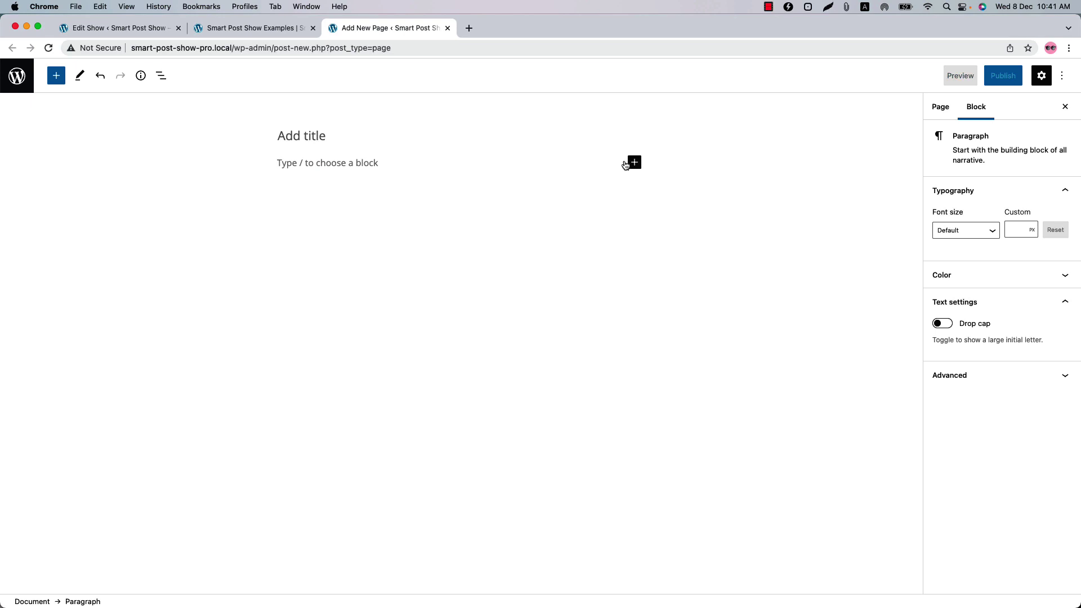
# Search the block inserter for "smar", add a Smart Post Show block and choose "Post Show (#218)" in it
pyautogui.click(634, 162)
pyautogui.write('smar')
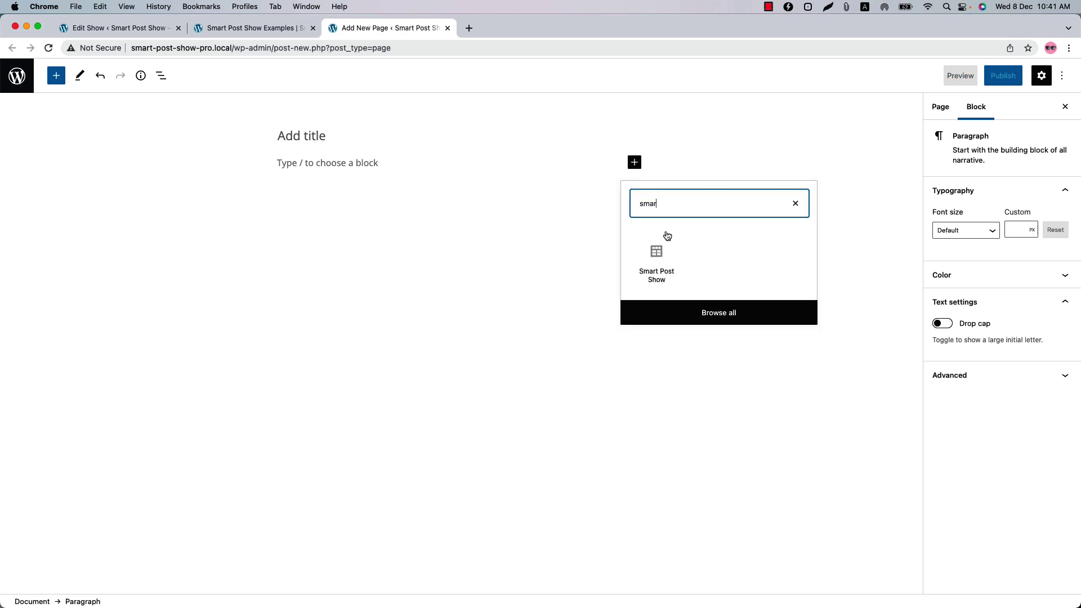
pyautogui.click(663, 236)
pyautogui.click(345, 251)
pyautogui.click(347, 263)
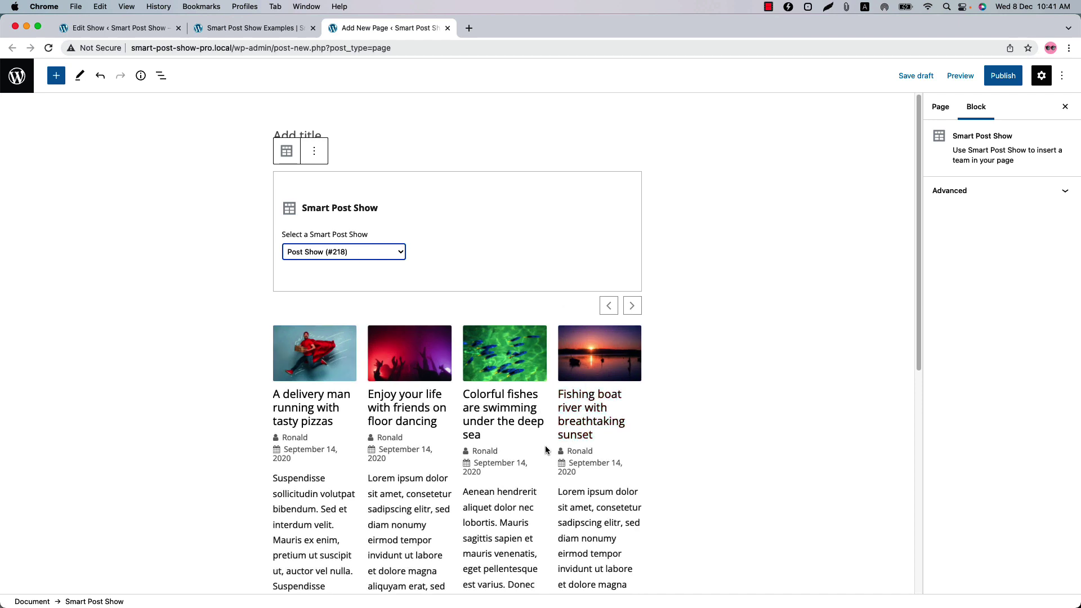
# Publish the new page and open it on the site
pyautogui.click(1000, 76)
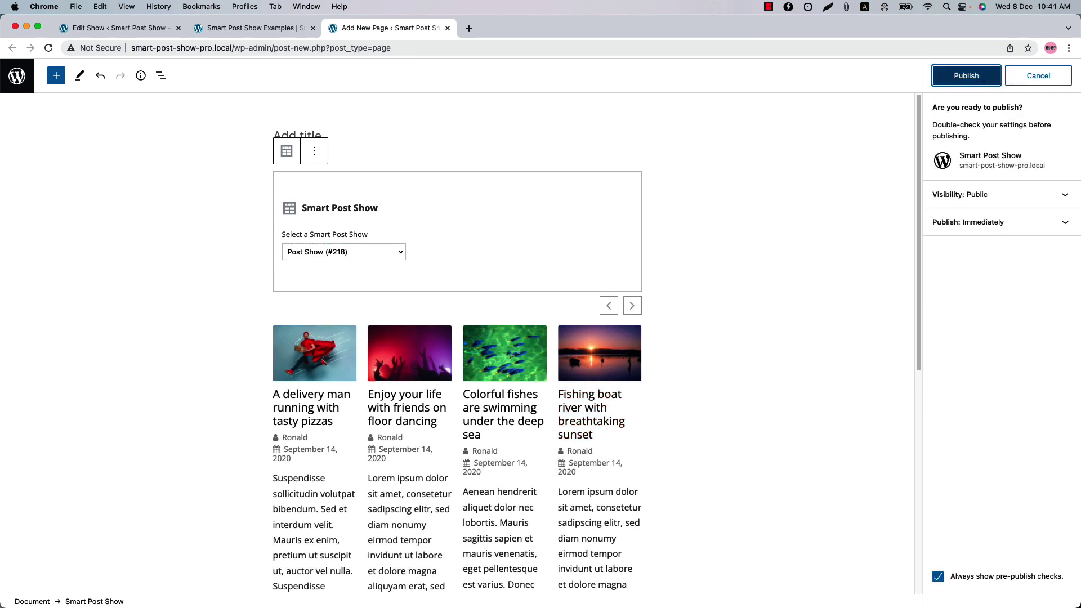
pyautogui.click(982, 77)
pyautogui.click(835, 201)
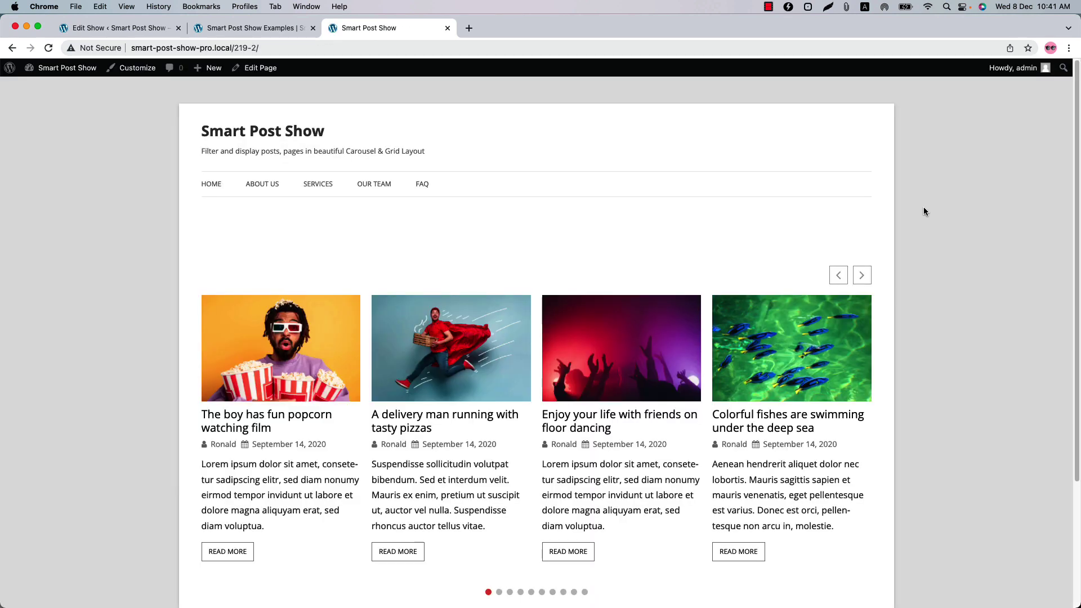
# Advance the post carousel on the published page by two slides
pyautogui.click(861, 275)
pyautogui.scroll(-3, 773, 273)
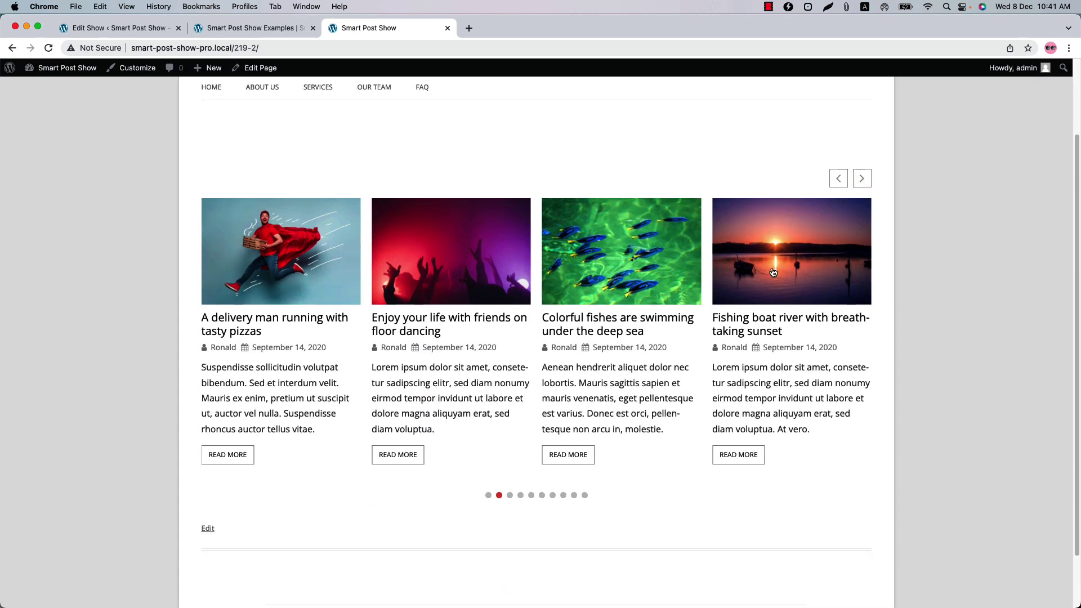
pyautogui.click(861, 179)
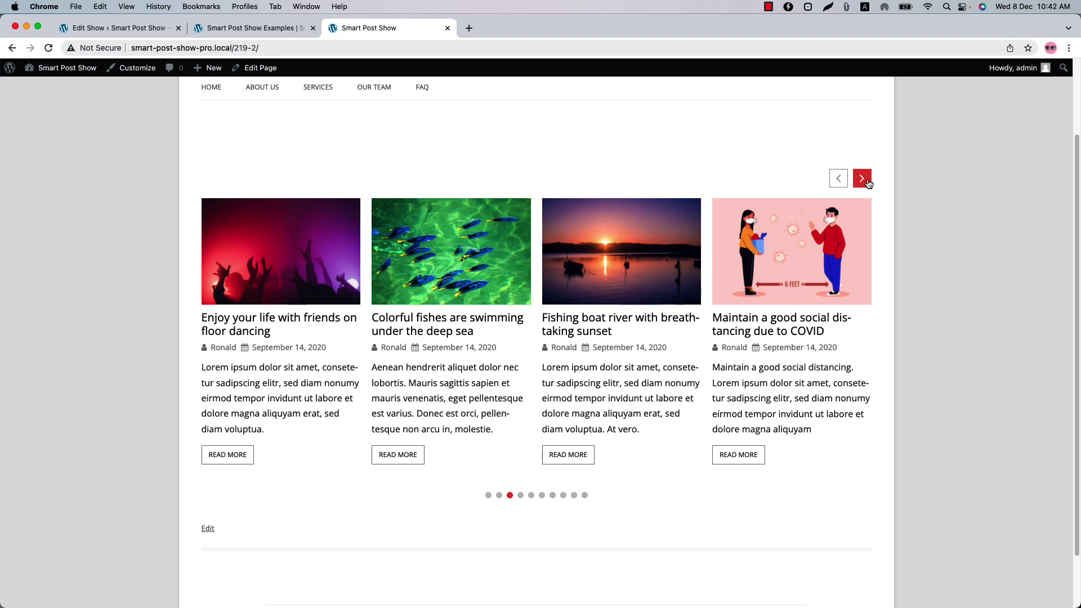
# Switch the show's layout preset to Grid and reduce its Items Per Page to 8
pyautogui.click(135, 28)
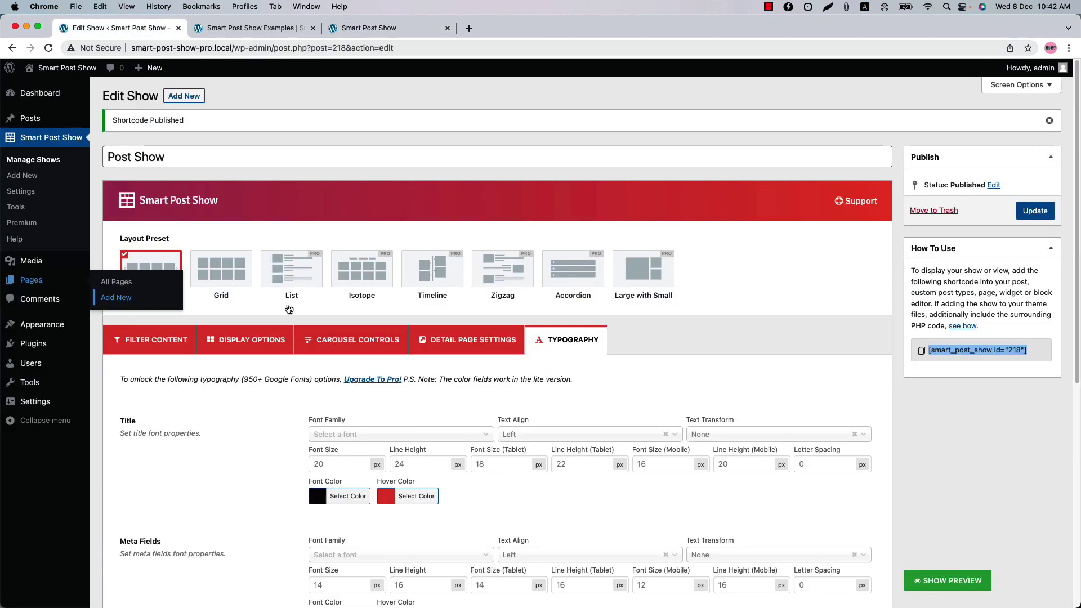
pyautogui.click(198, 268)
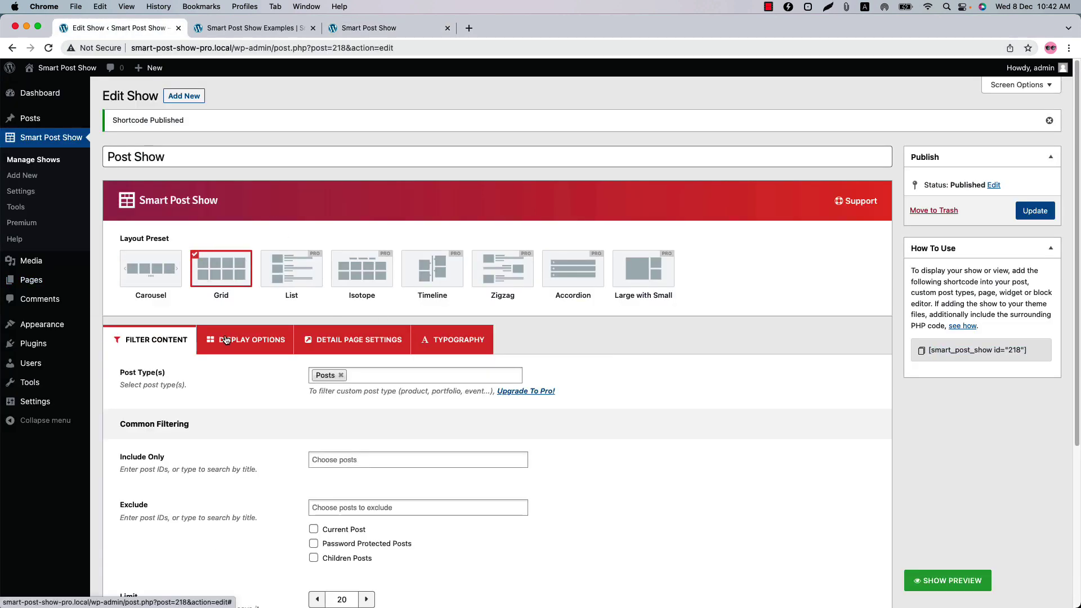
pyautogui.click(225, 340)
pyautogui.scroll(-15, 290, 404)
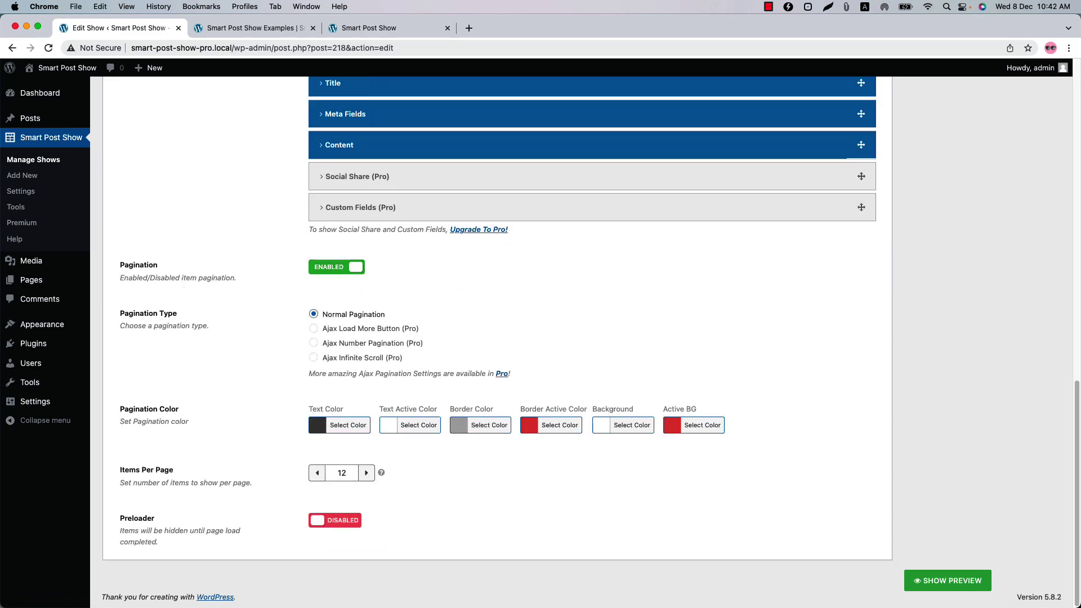
pyautogui.click(321, 478)
pyautogui.click(321, 478)
# Set the item's Inner Padding to 15 px on all four sides in the display options
pyautogui.scroll(7, 458, 477)
pyautogui.click(343, 393)
pyautogui.press('BackSpace')
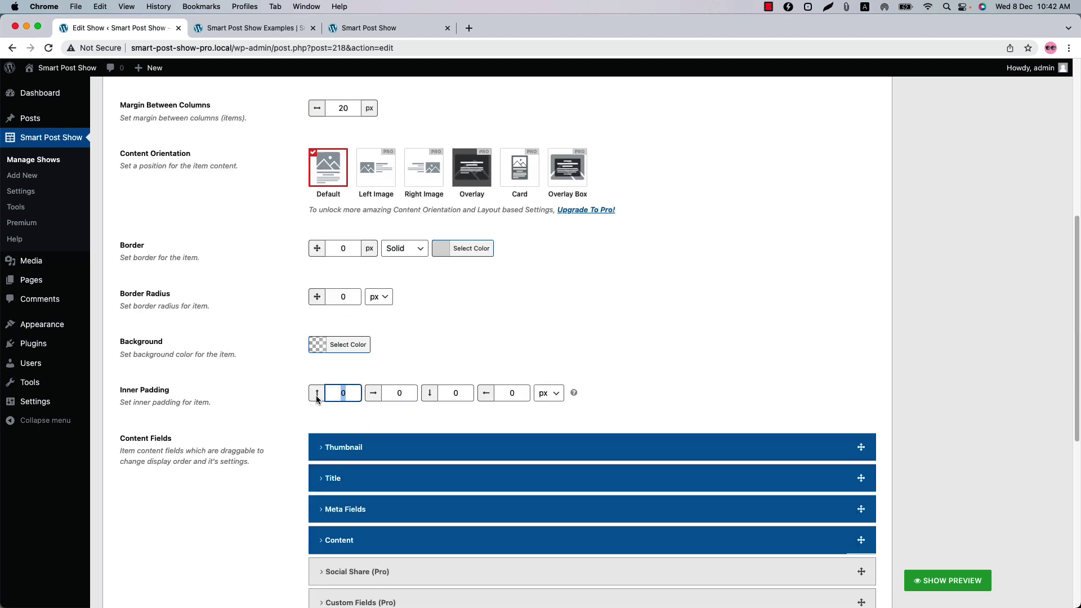
pyautogui.write('15')
pyautogui.press('Tab')
pyautogui.write('15')
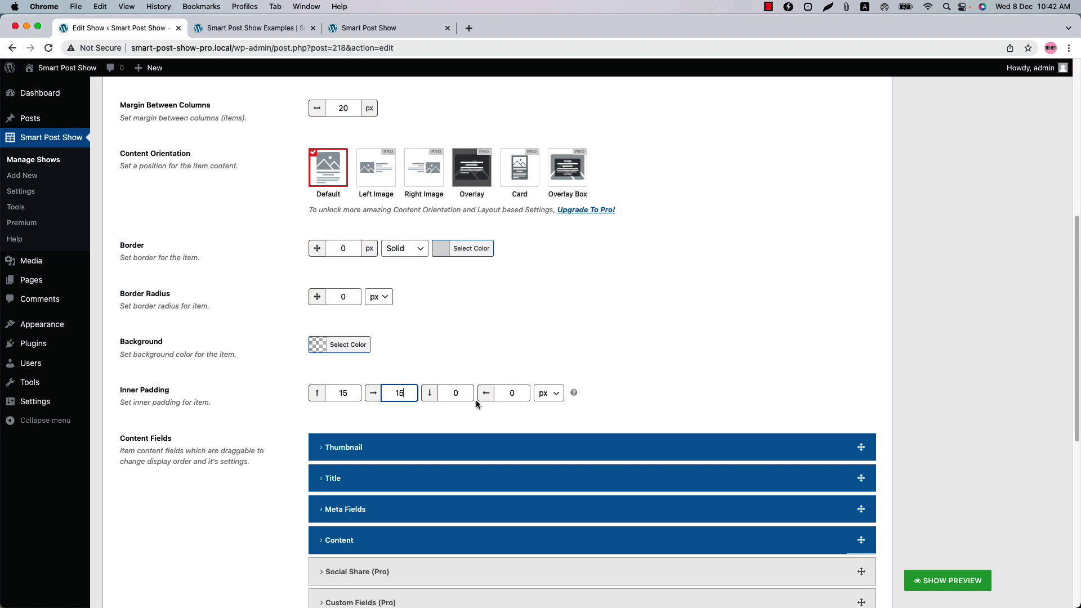
pyautogui.press('Tab')
pyautogui.write('15')
pyautogui.press('Tab')
pyautogui.write('15')
# Give the grid items a thin solid border and update the show
pyautogui.click(348, 252)
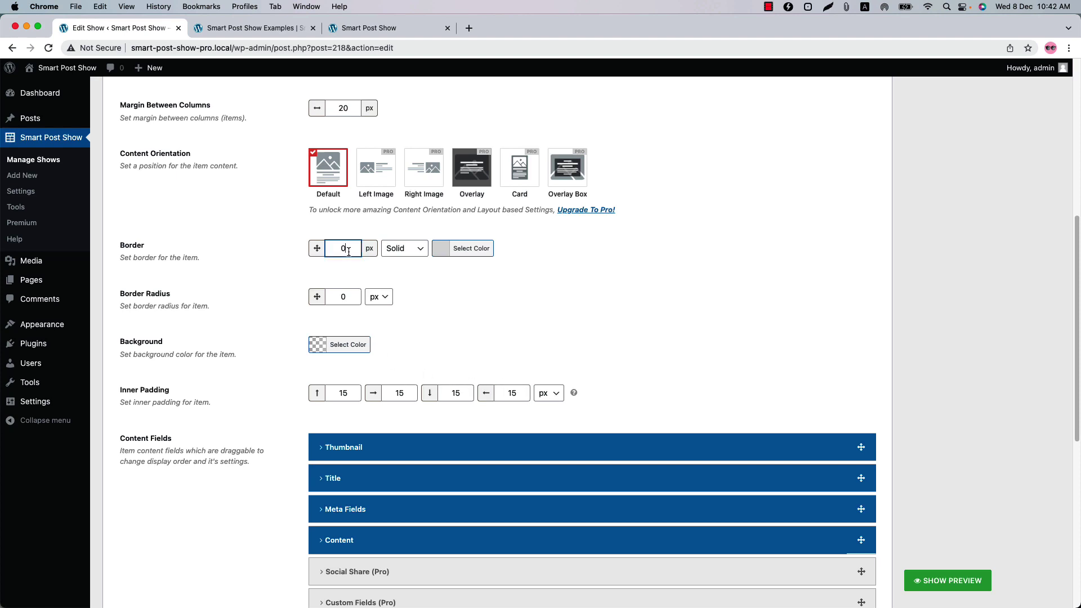
pyautogui.scroll(7, 889, 433)
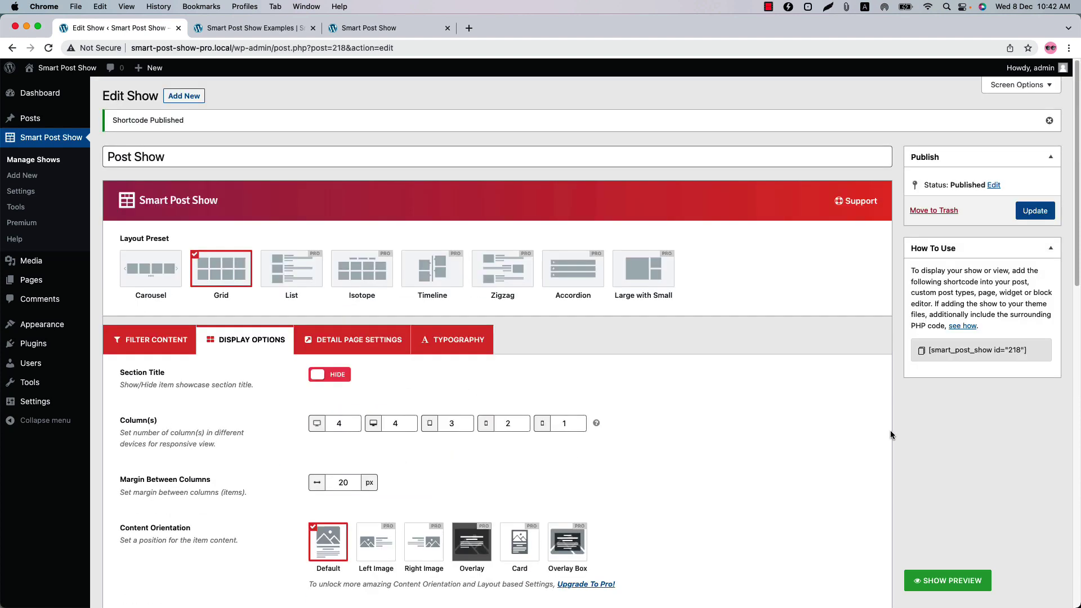
pyautogui.click(1038, 211)
# Reload the published page and examine its post grid down to the pagination
pyautogui.click(363, 28)
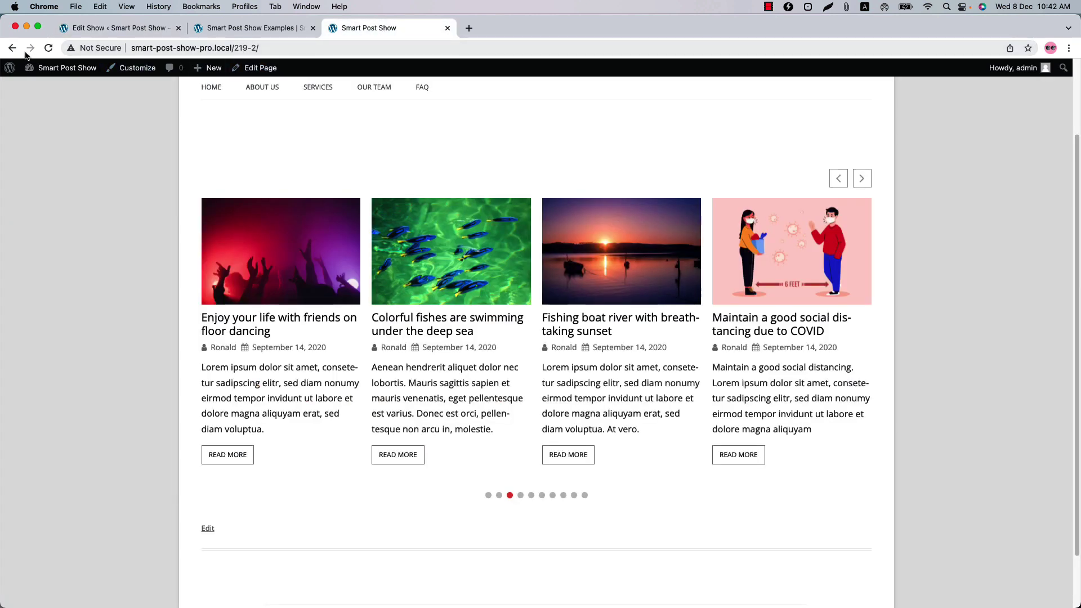
pyautogui.click(50, 49)
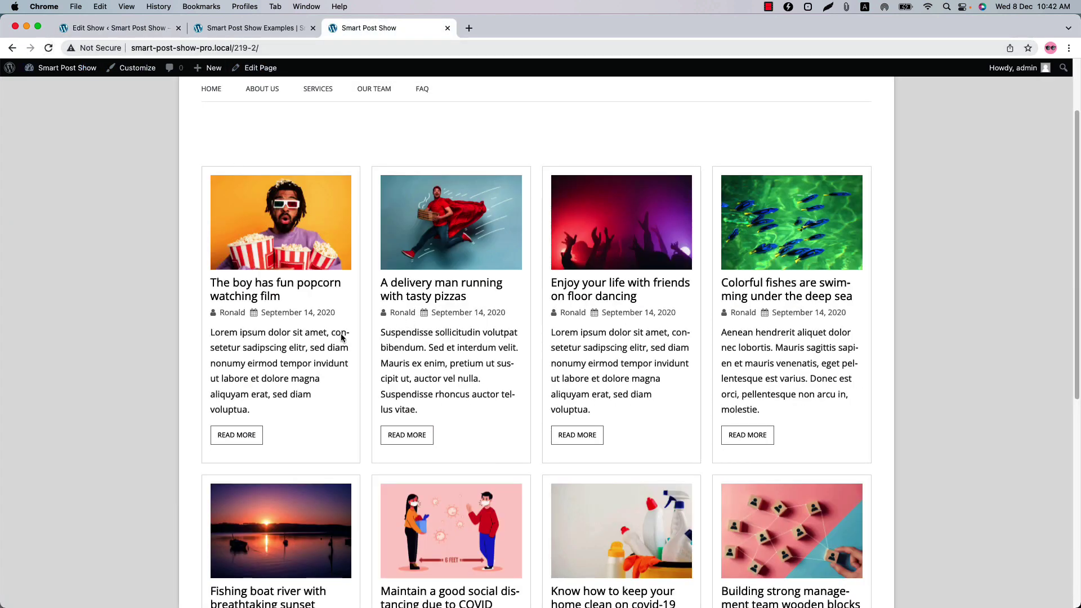
pyautogui.scroll(-5, 332, 341)
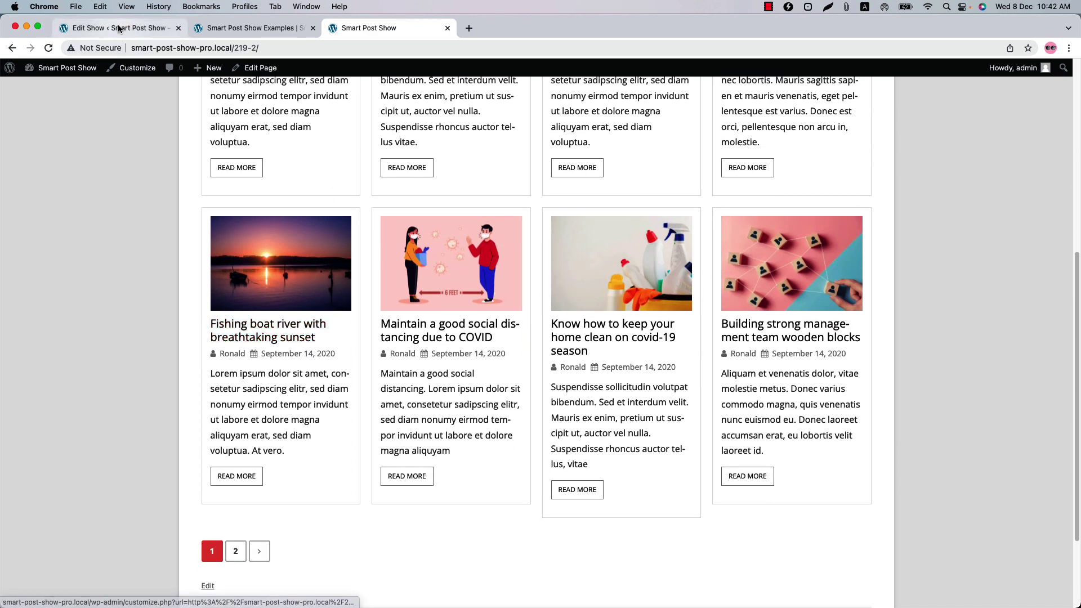
# Open the Smart Post Show plugin settings and examine the Advanced Settings and the Scripts & Styles options
pyautogui.click(118, 28)
pyautogui.click(21, 191)
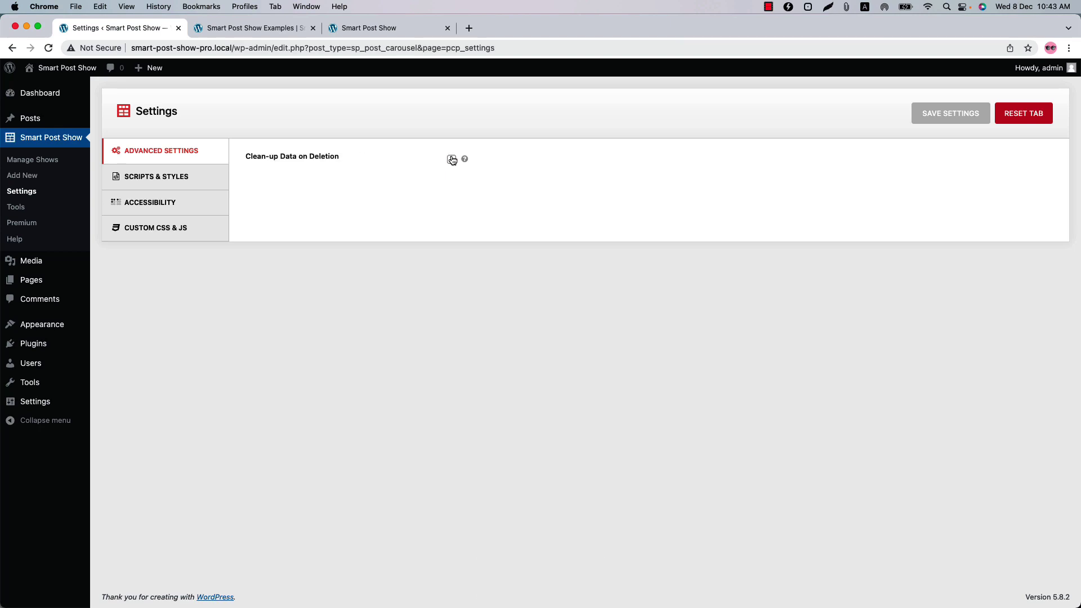
pyautogui.moveTo(459, 161)
pyautogui.click(168, 184)
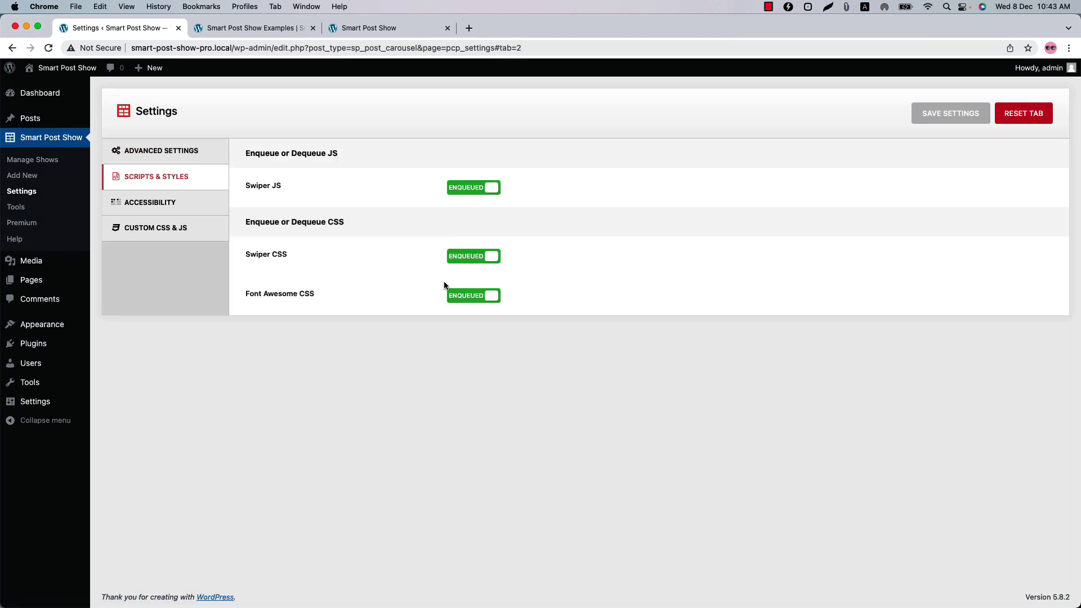
# Examine the Accessibility settings, toggling Carousel Accessibility off and on again, and view the Custom CSS & JS editors
pyautogui.click(159, 209)
pyautogui.click(476, 160)
pyautogui.click(476, 159)
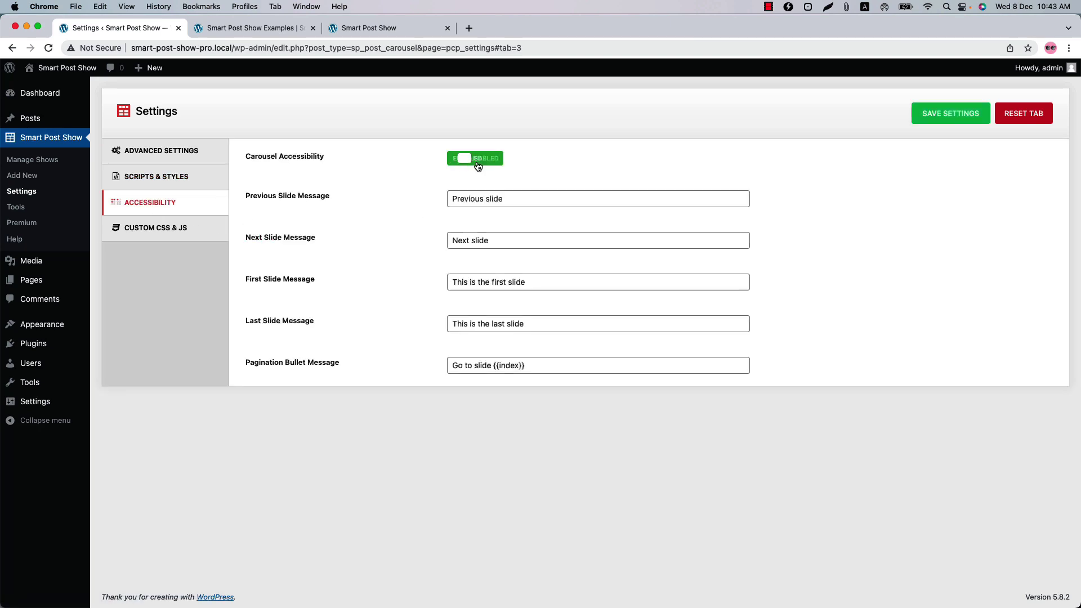
pyautogui.click(167, 232)
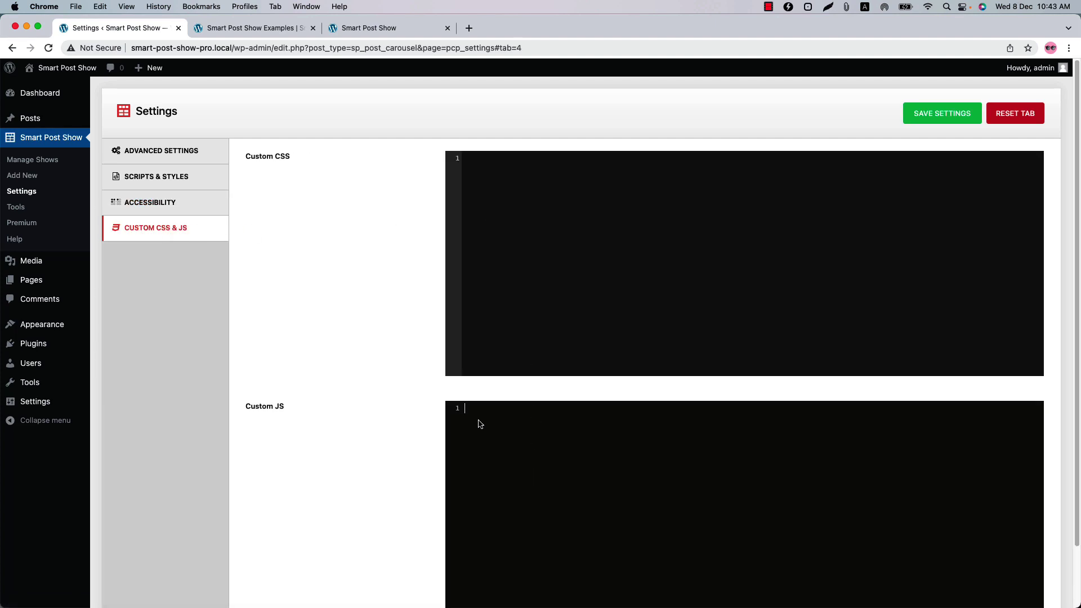
# Open the Smart Post Show Tools page with the export options
pyautogui.click(16, 207)
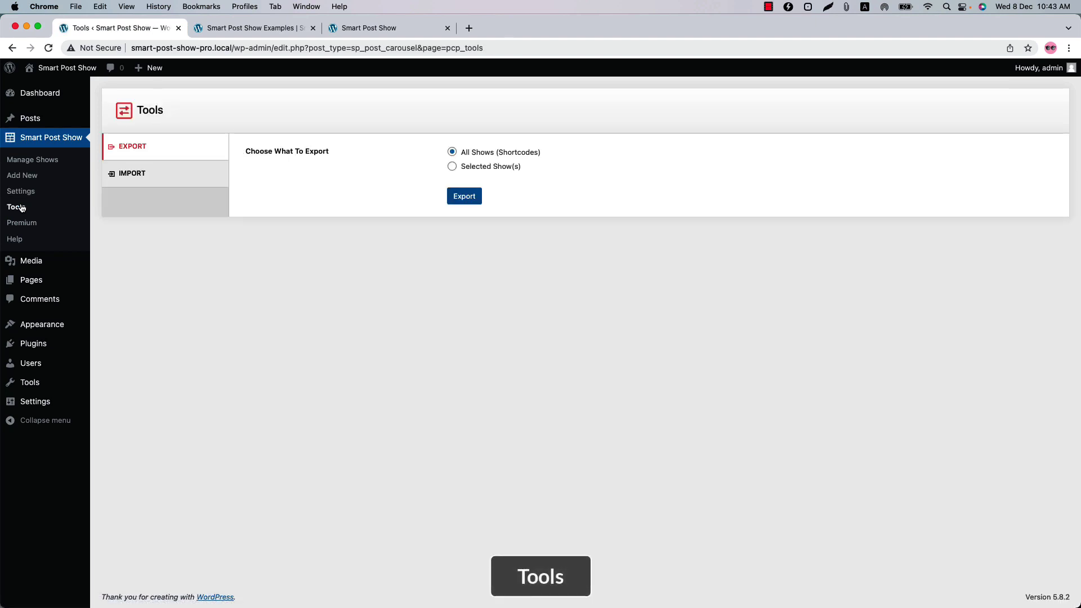